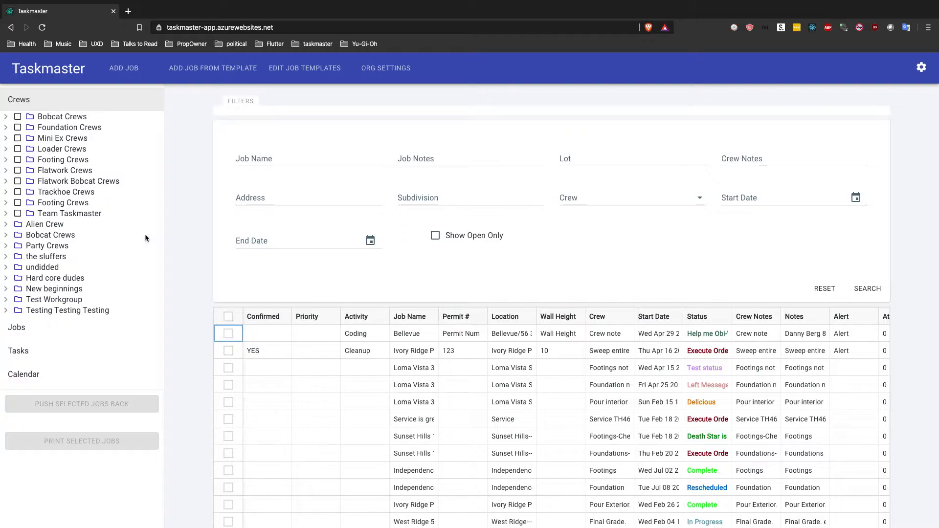
Step: Filter the job list to the second crew under the first Bobcat Crews folder and to Today's Jobs
{"action": "left_click", "coordinate": [7, 117]}
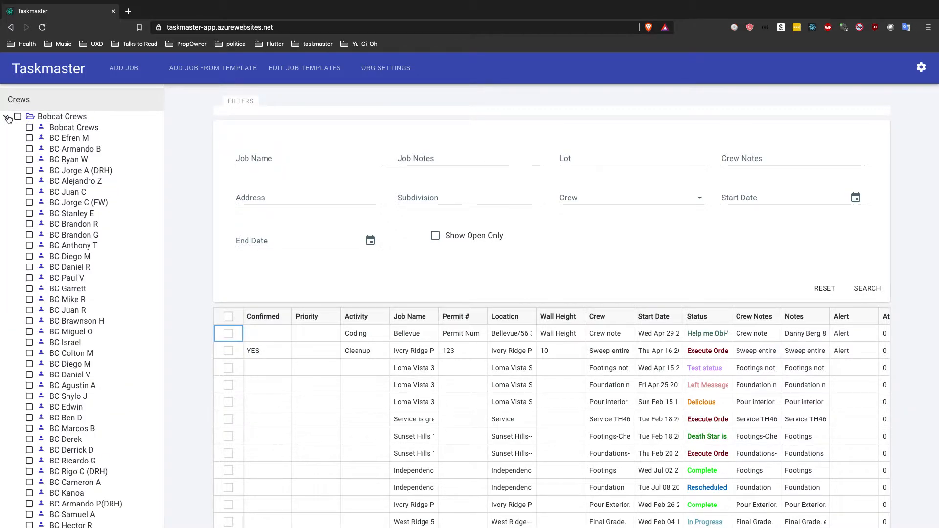
{"action": "left_click", "coordinate": [29, 139]}
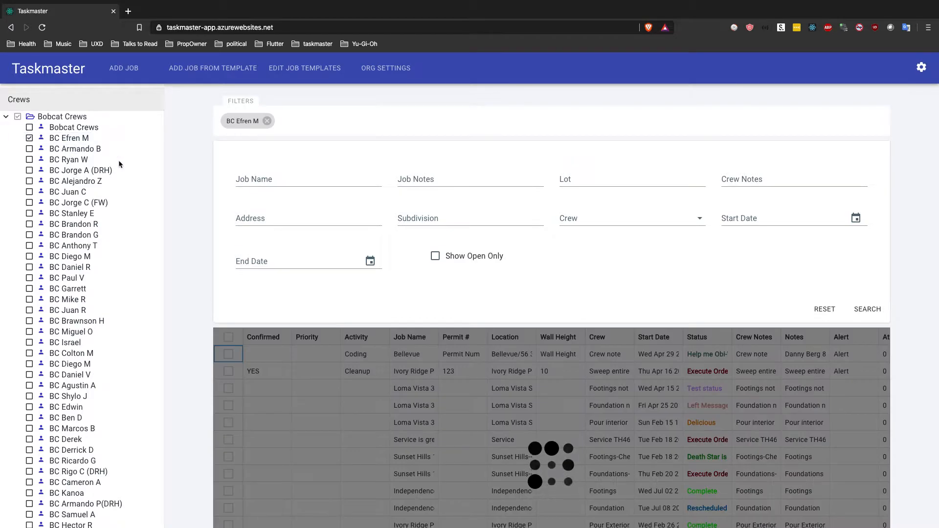
{"action": "left_click", "coordinate": [5, 116]}
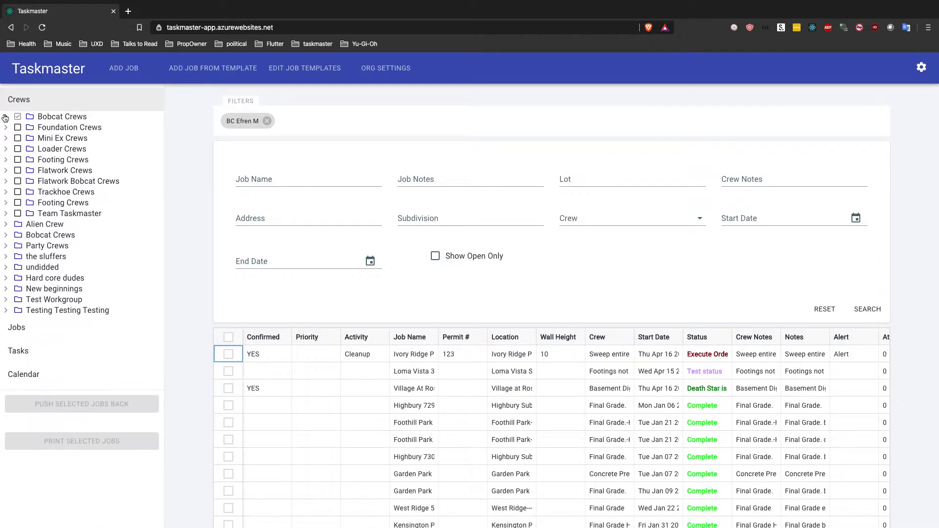
{"action": "left_click", "coordinate": [14, 328]}
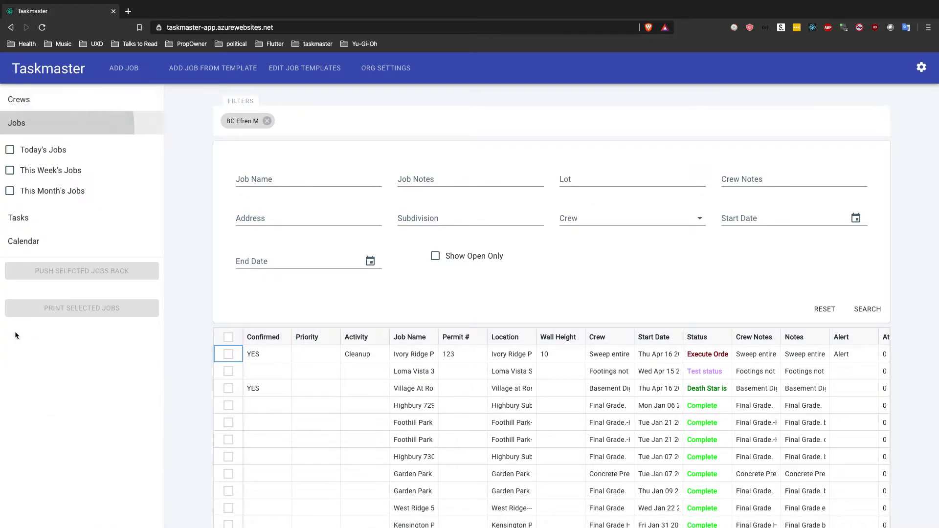
{"action": "left_click", "coordinate": [10, 151]}
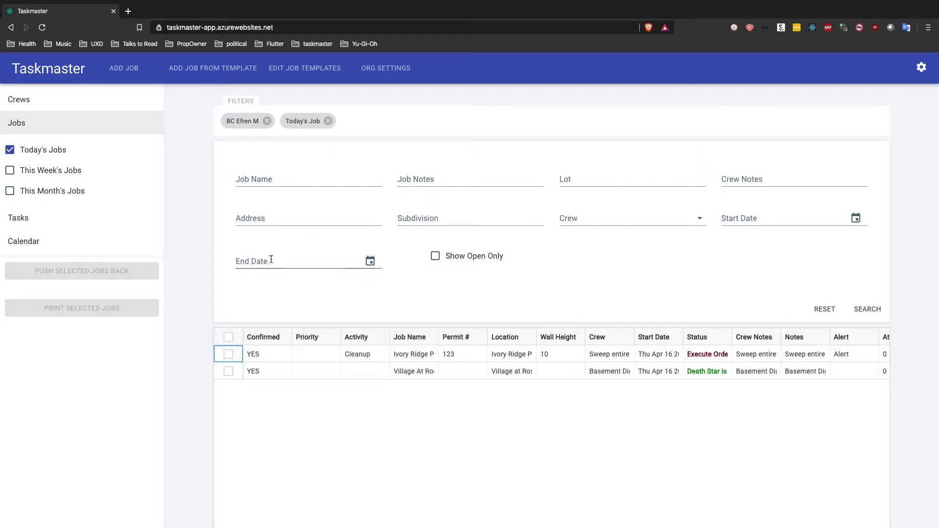
Step: Preview the print batch PDF for all the filtered jobs, review its pages, and close it with the job selection cleared
{"action": "left_click", "coordinate": [229, 337]}
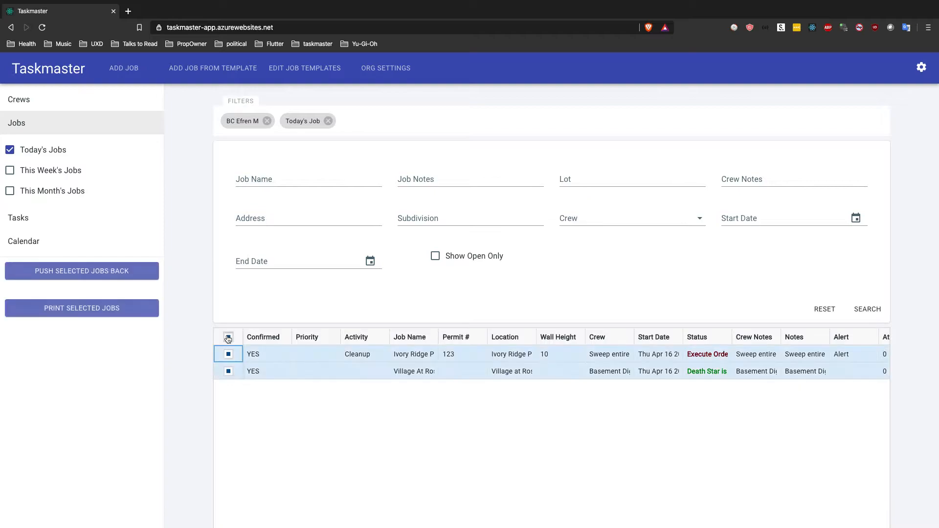
{"action": "left_click", "coordinate": [125, 313]}
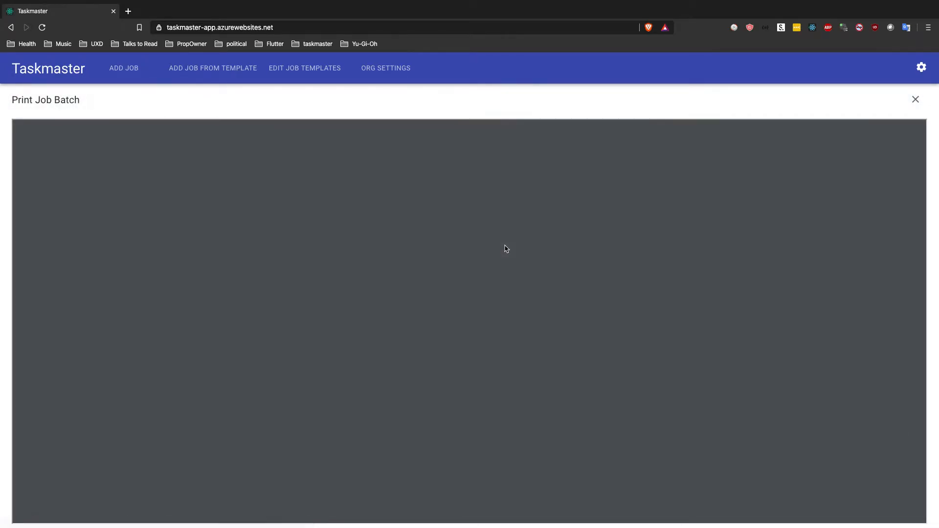
{"action": "scroll", "coordinate": [788, 184], "scroll_direction": "down", "scroll_amount": 15}
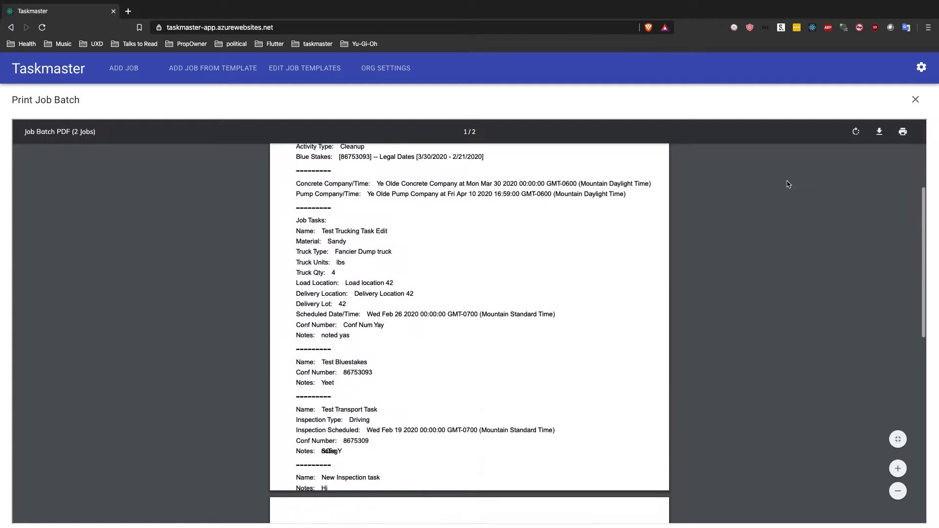
{"action": "scroll", "coordinate": [787, 184], "scroll_direction": "up", "scroll_amount": 3}
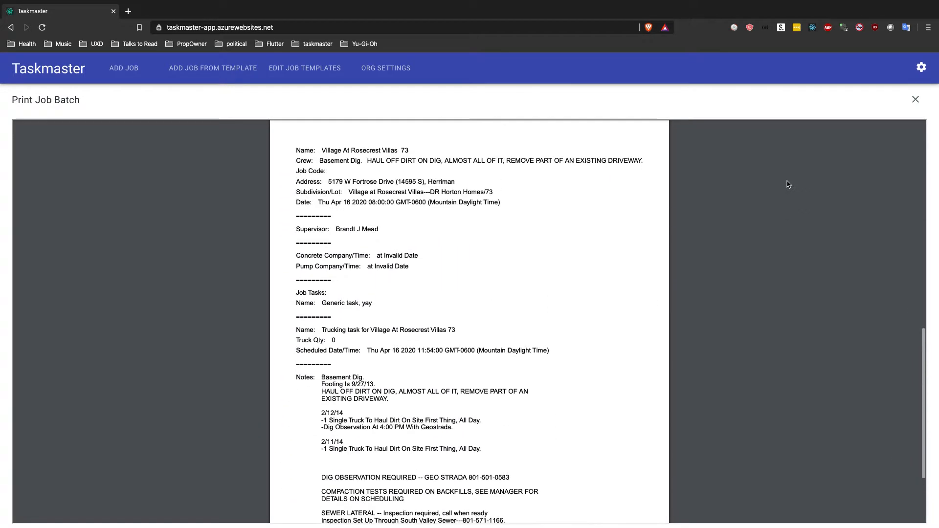
{"action": "scroll", "coordinate": [625, 258], "scroll_direction": "up", "scroll_amount": 6}
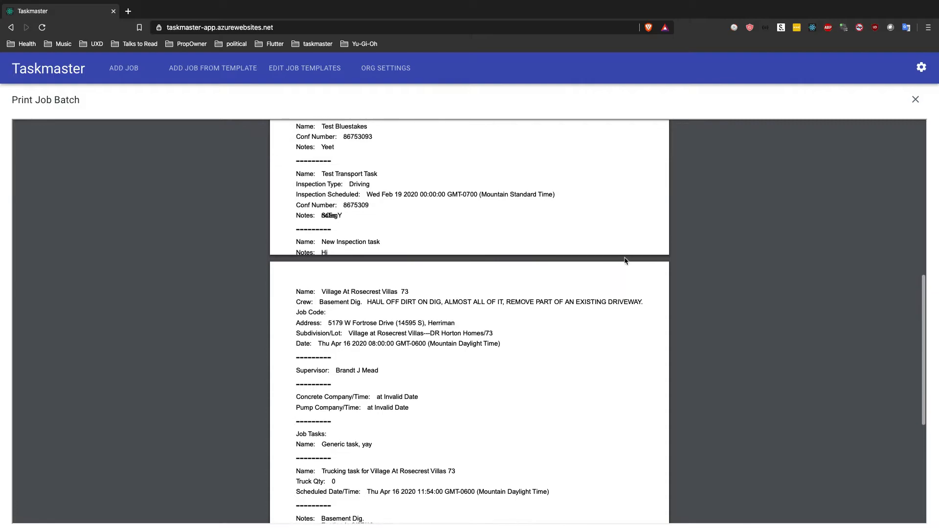
{"action": "scroll", "coordinate": [624, 260], "scroll_direction": "up", "scroll_amount": 6}
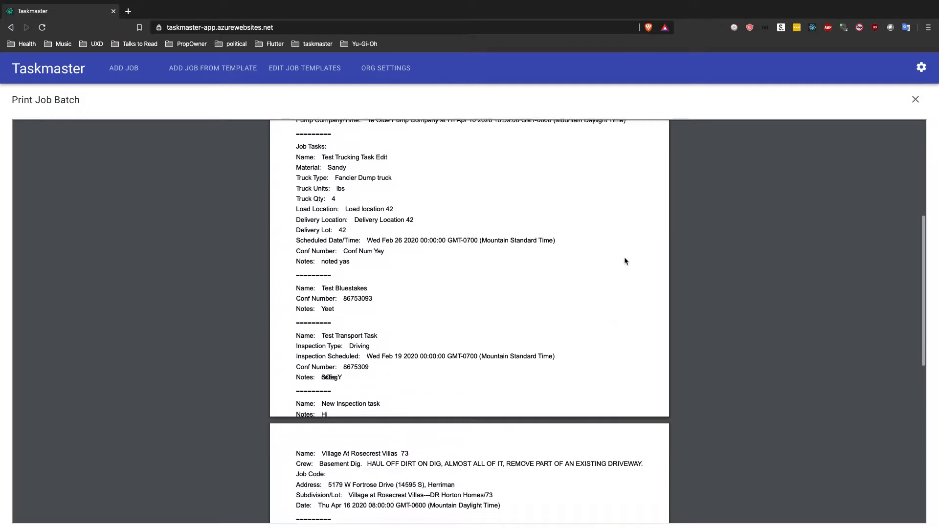
{"action": "scroll", "coordinate": [624, 261], "scroll_direction": "up", "scroll_amount": 8}
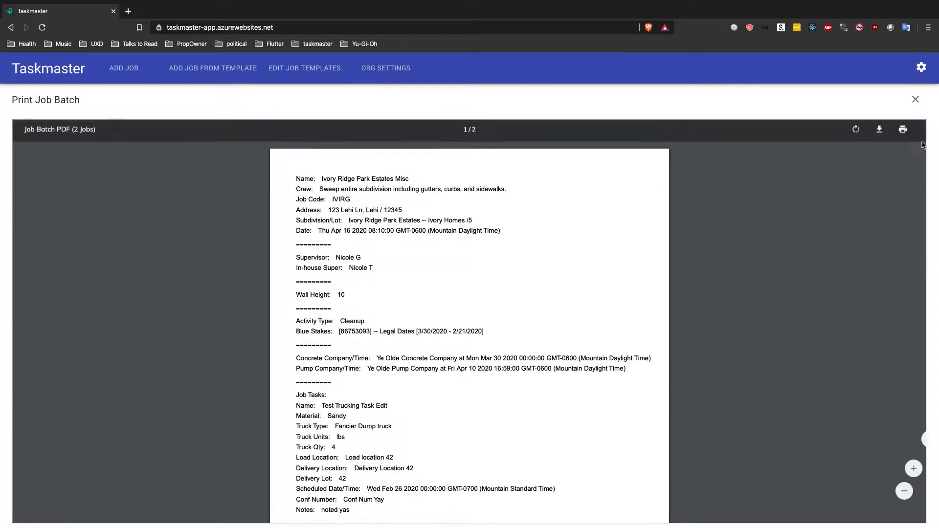
{"action": "left_click", "coordinate": [915, 100]}
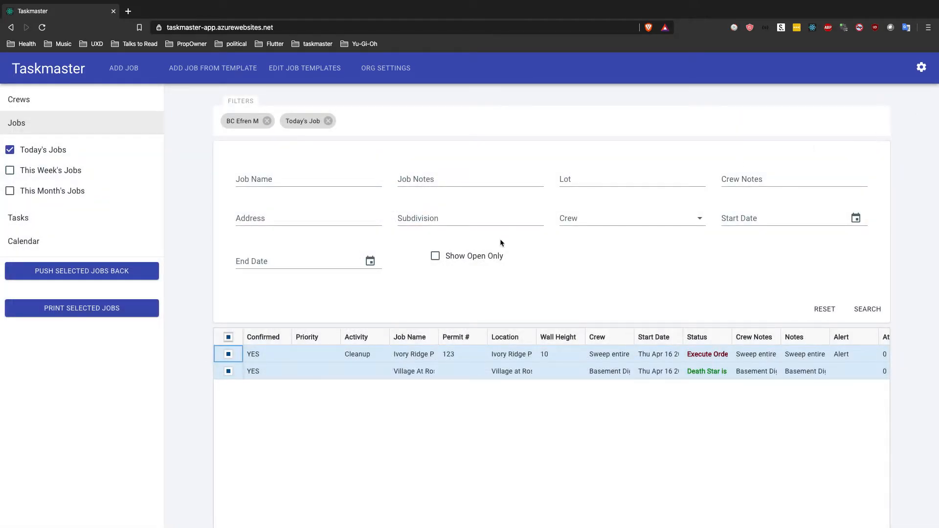
{"action": "left_click", "coordinate": [229, 339]}
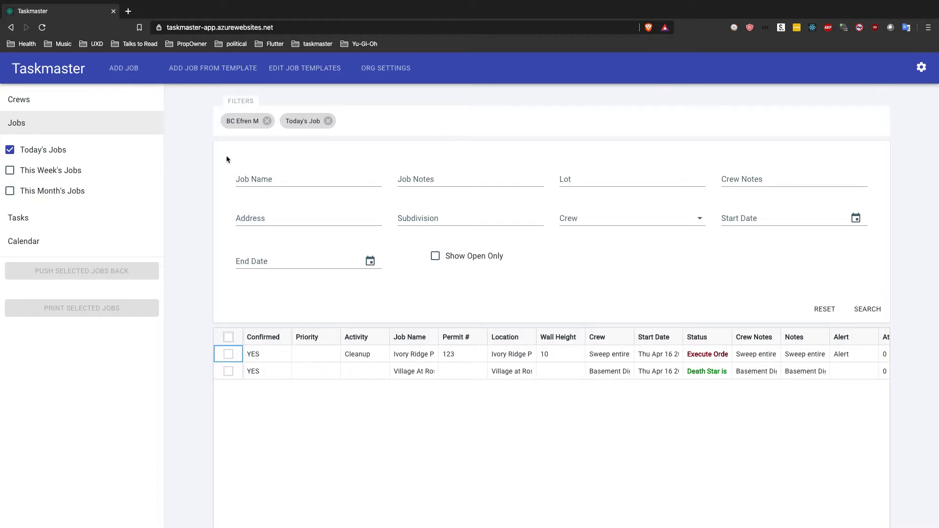
Step: Open a new blank job and look over the fields of its job info form
{"action": "left_click", "coordinate": [135, 69]}
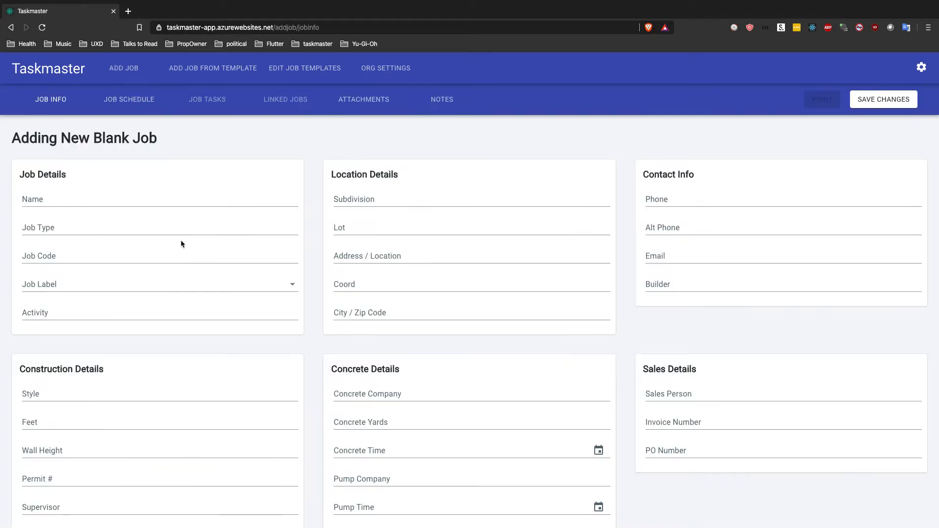
{"action": "scroll", "coordinate": [255, 310], "scroll_direction": "down", "scroll_amount": 2}
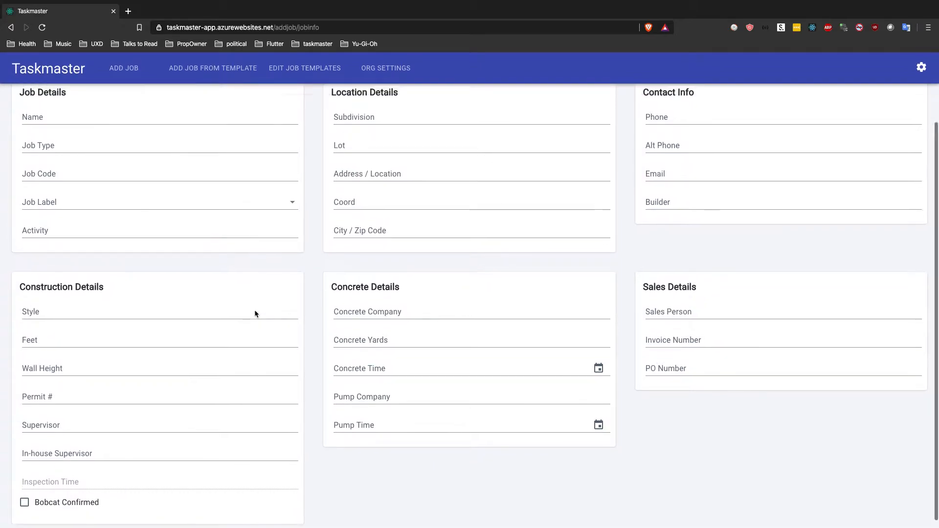
{"action": "scroll", "coordinate": [255, 311], "scroll_direction": "up", "scroll_amount": 2}
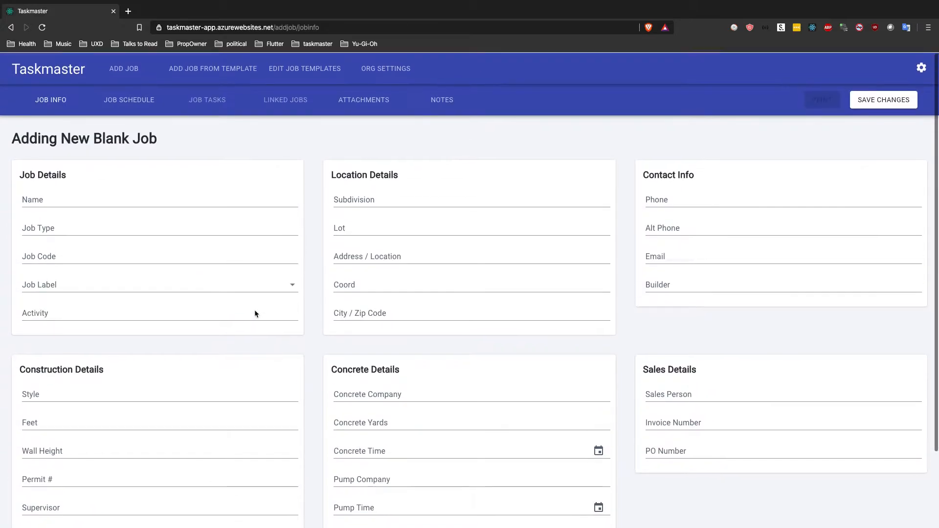
Step: Start a new job from the Ivory Ridge Club template and review its prefilled job info
{"action": "left_click", "coordinate": [211, 71]}
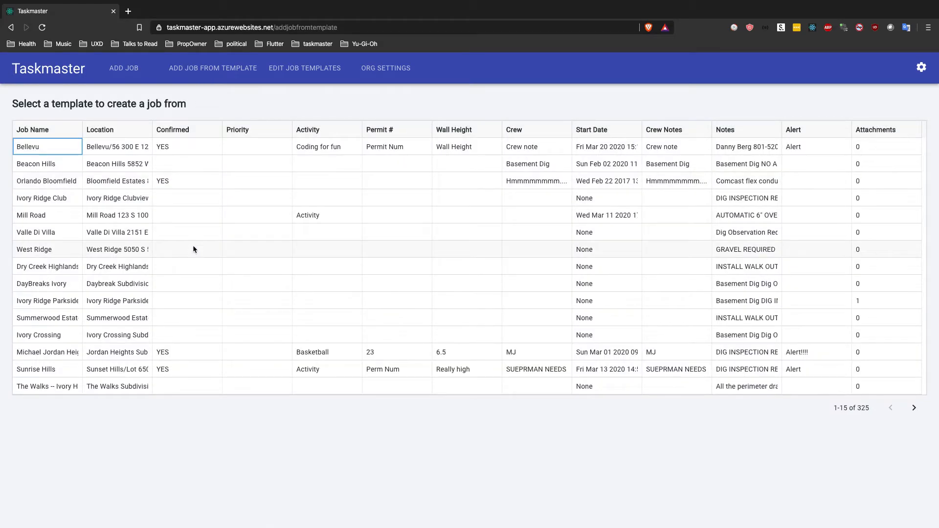
{"action": "scroll", "coordinate": [133, 255], "scroll_direction": "down", "scroll_amount": 2}
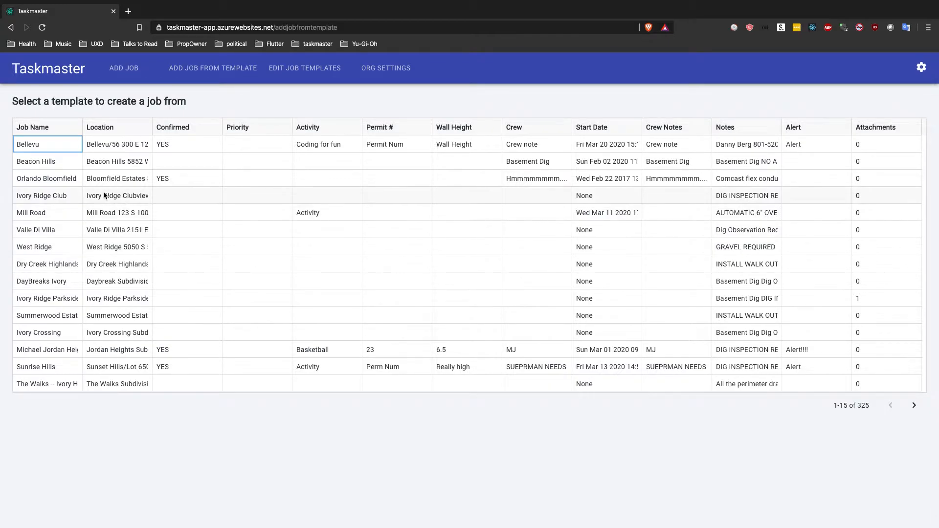
{"action": "left_click", "coordinate": [57, 197]}
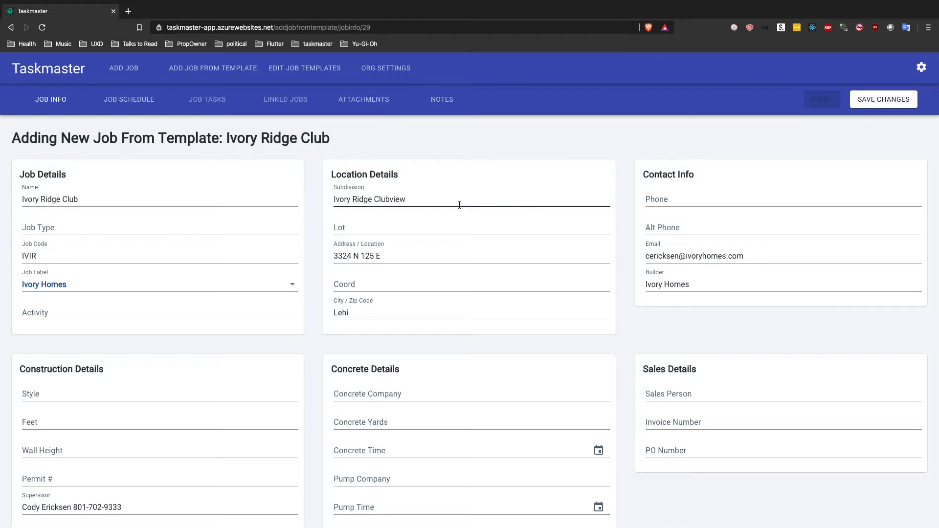
{"action": "scroll", "coordinate": [576, 270], "scroll_direction": "down", "scroll_amount": 1}
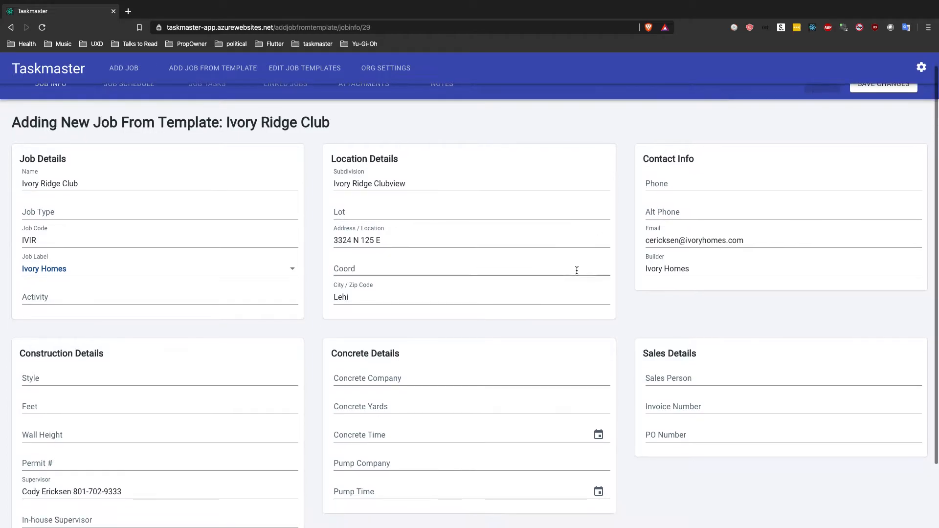
{"action": "scroll", "coordinate": [276, 247], "scroll_direction": "down", "scroll_amount": 1}
{"action": "scroll", "coordinate": [277, 247], "scroll_direction": "down", "scroll_amount": 3}
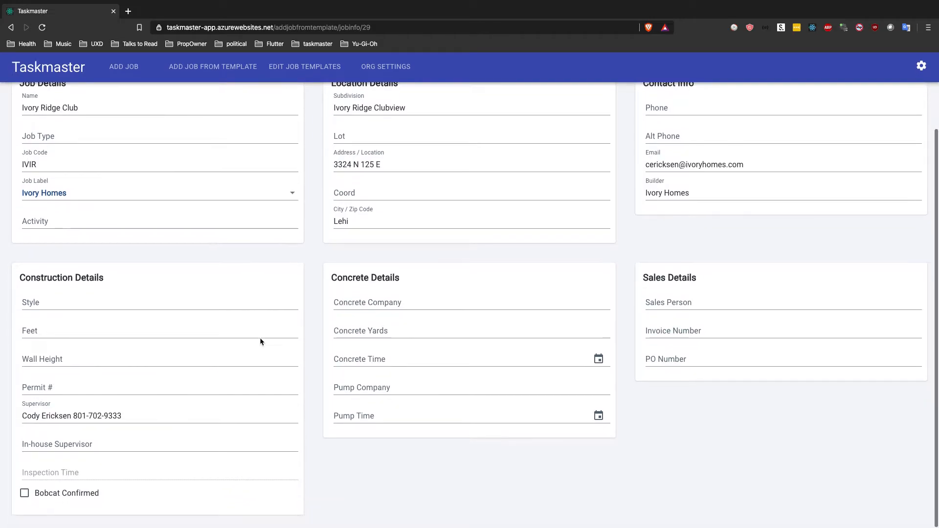
{"action": "scroll", "coordinate": [259, 341], "scroll_direction": "up", "scroll_amount": 5}
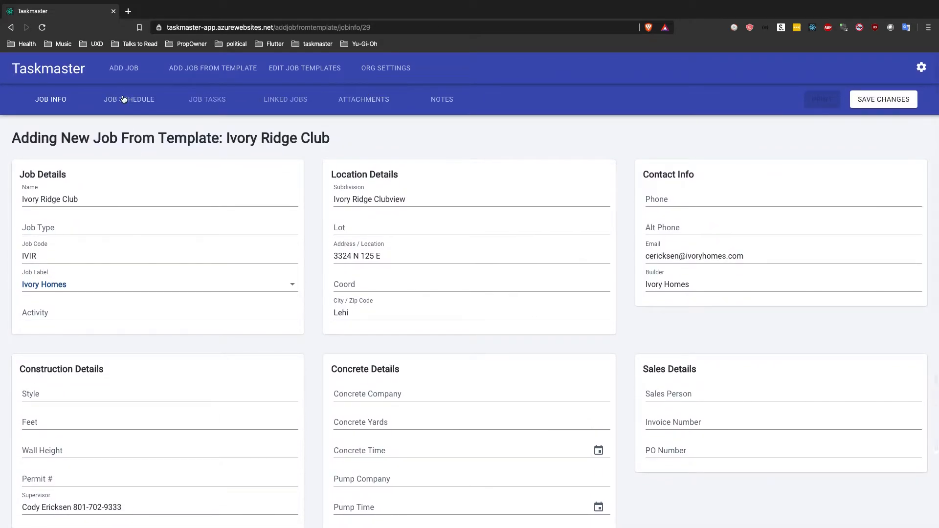
Step: In the job schedule, search the crews for "Bc" and assign the same crew used in the job list filter
{"action": "left_click", "coordinate": [123, 99]}
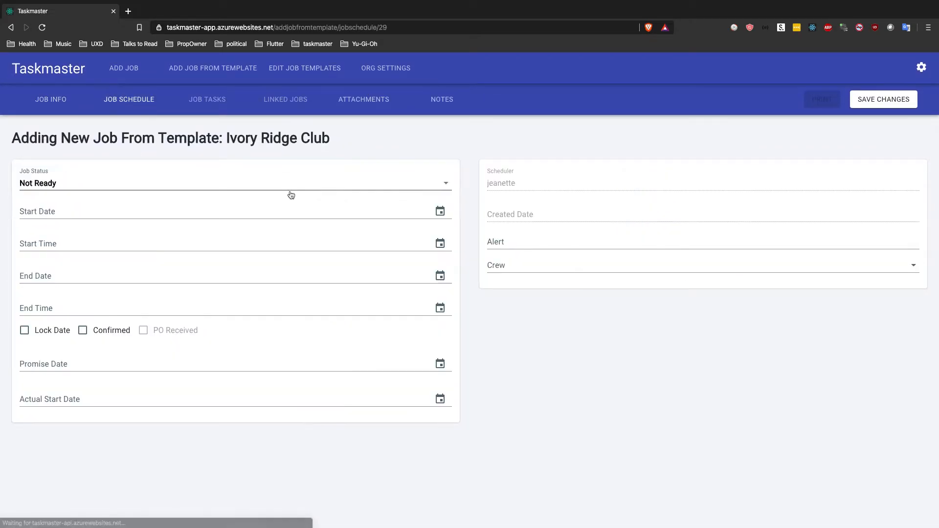
{"action": "left_click", "coordinate": [523, 271]}
{"action": "type", "text": "Bc"}
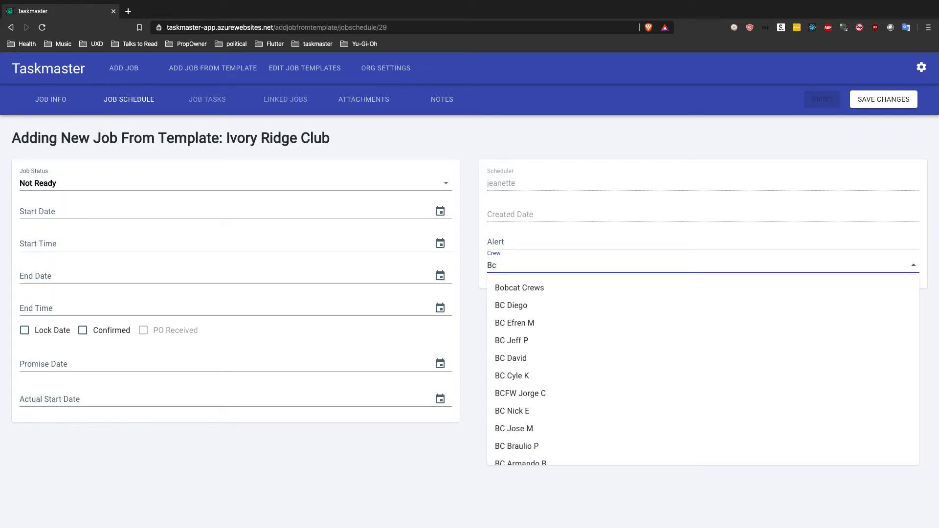
{"action": "left_click", "coordinate": [530, 305]}
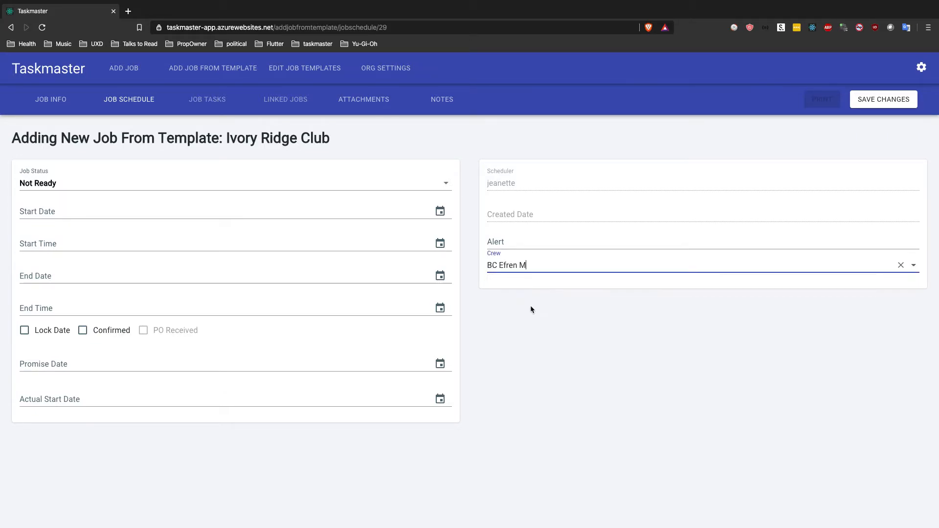
Step: Set the job's start date to 04/21/2020 and its start time to 10:00 AM
{"action": "left_click", "coordinate": [441, 211]}
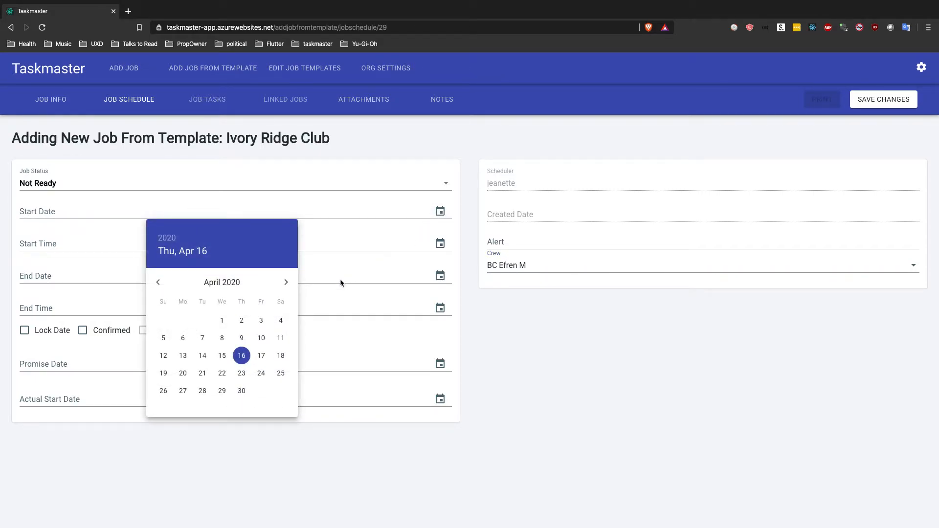
{"action": "left_click", "coordinate": [202, 374]}
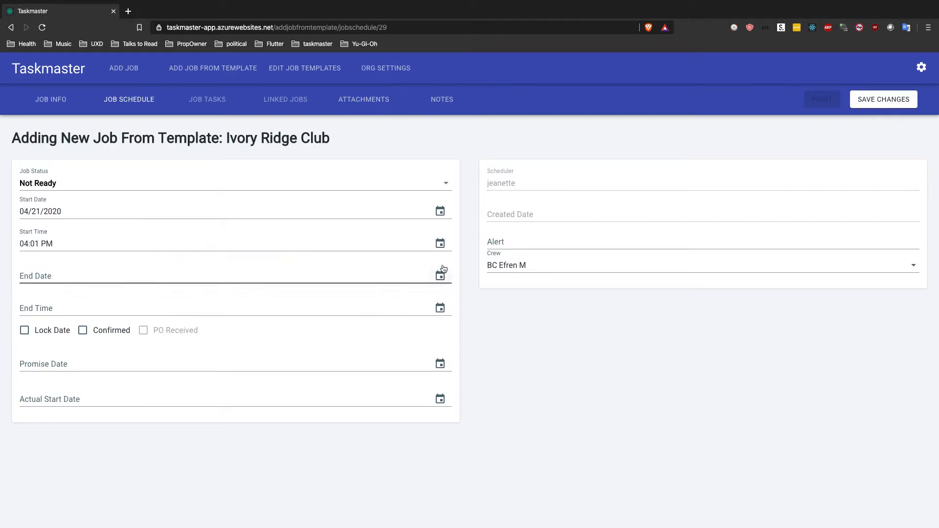
{"action": "left_click", "coordinate": [439, 244]}
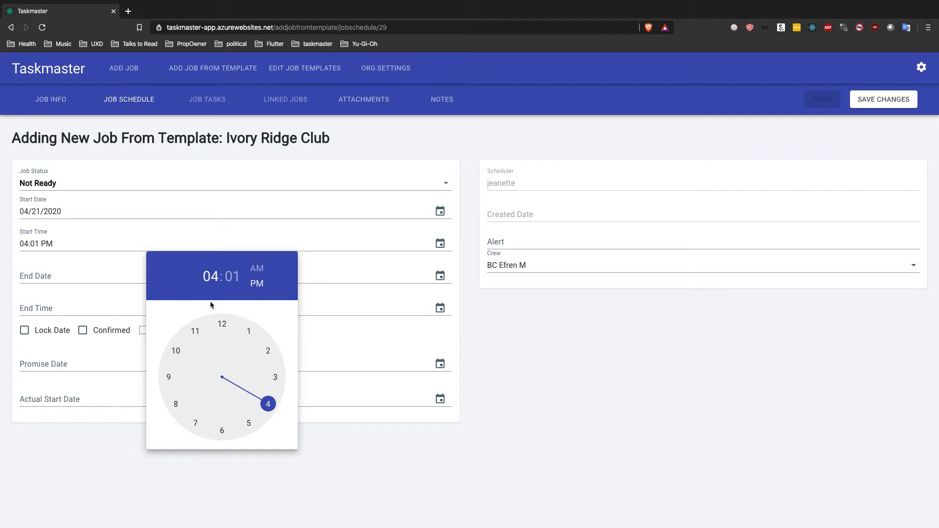
{"action": "left_click", "coordinate": [175, 353]}
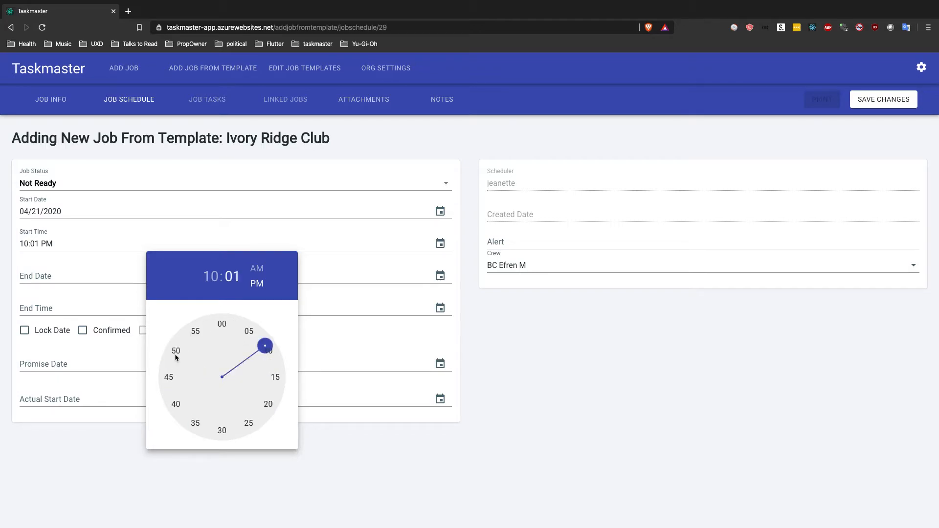
{"action": "left_click", "coordinate": [256, 268]}
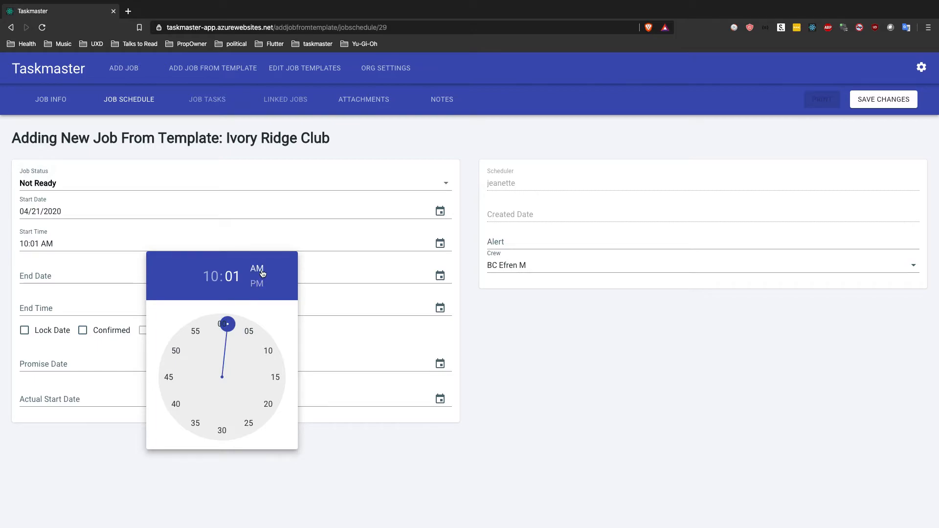
{"action": "left_click", "coordinate": [218, 324]}
{"action": "left_click", "coordinate": [227, 324]}
{"action": "left_click", "coordinate": [223, 324]}
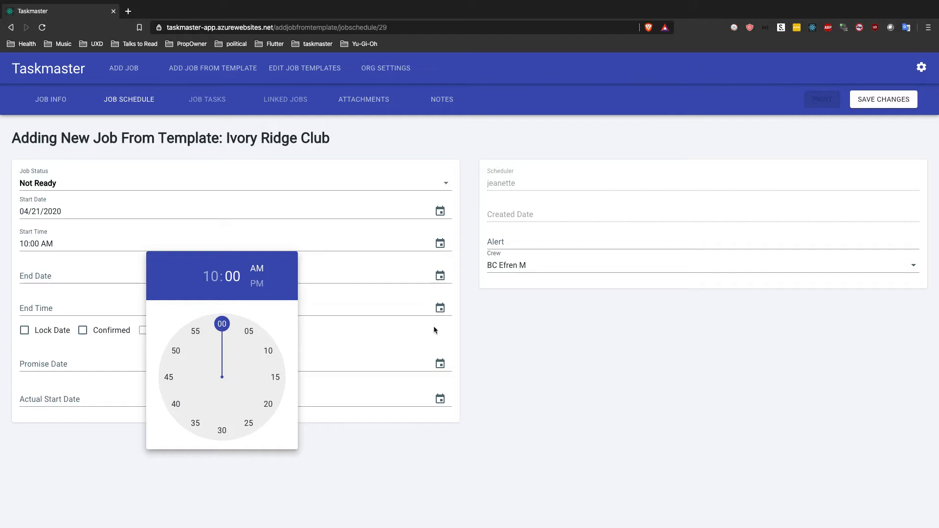
{"action": "left_click", "coordinate": [429, 339]}
Step: Set the job's end date to 04/28/2020
{"action": "left_click", "coordinate": [138, 277]}
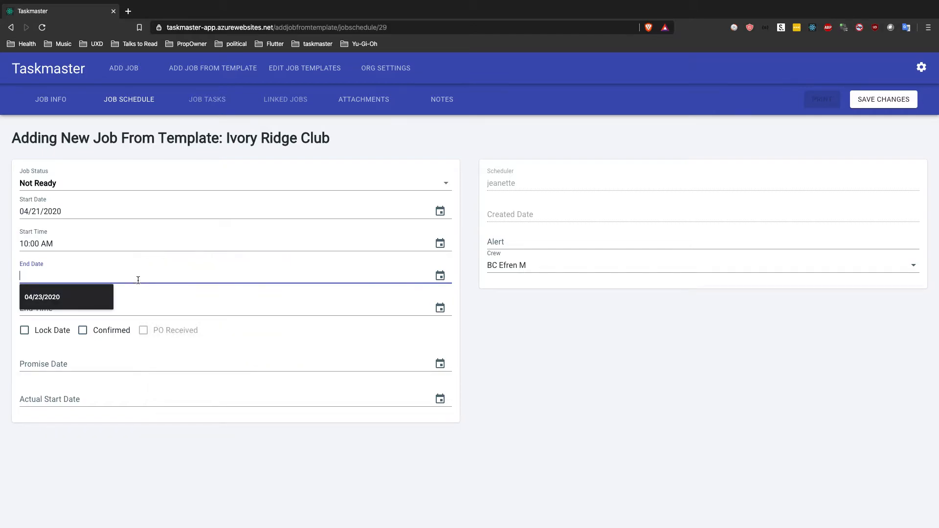
{"action": "left_click", "coordinate": [439, 276]}
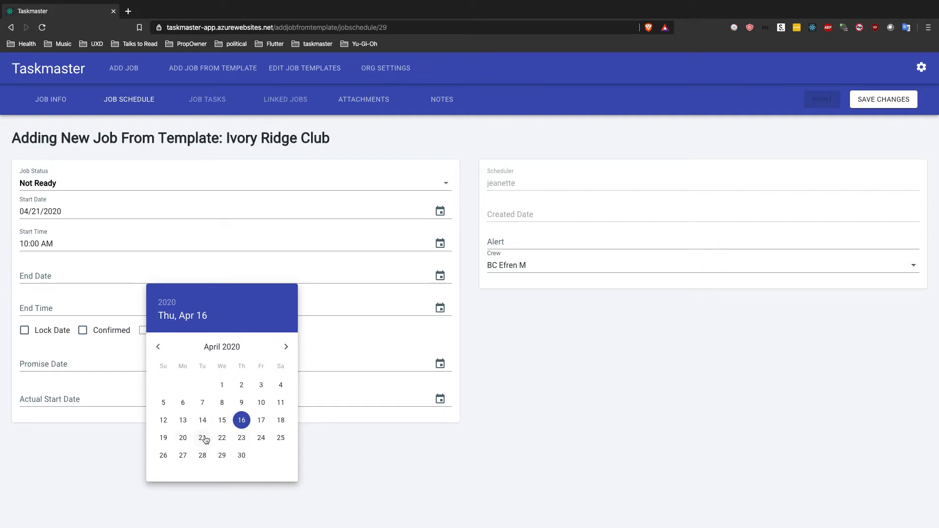
{"action": "left_click", "coordinate": [205, 457]}
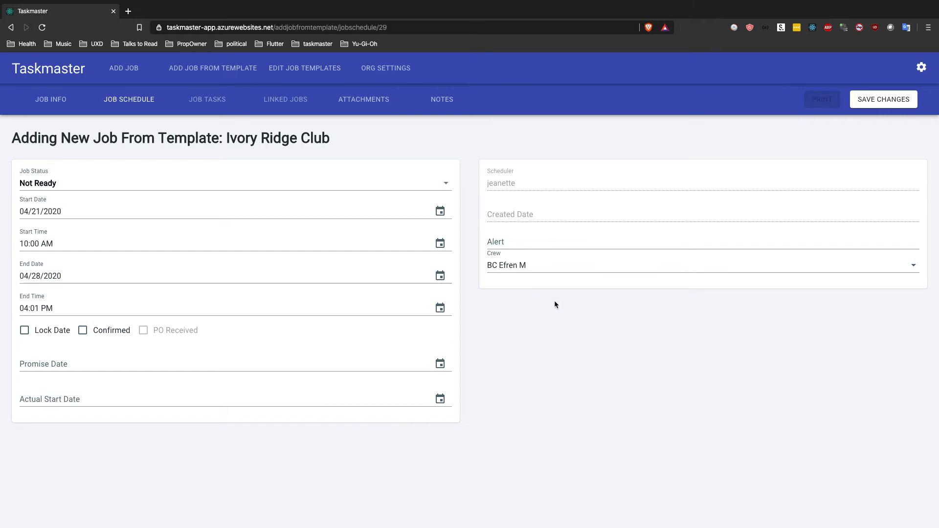
Step: Save the new Ivory Ridge Club job and start a new task for it
{"action": "left_click", "coordinate": [884, 105]}
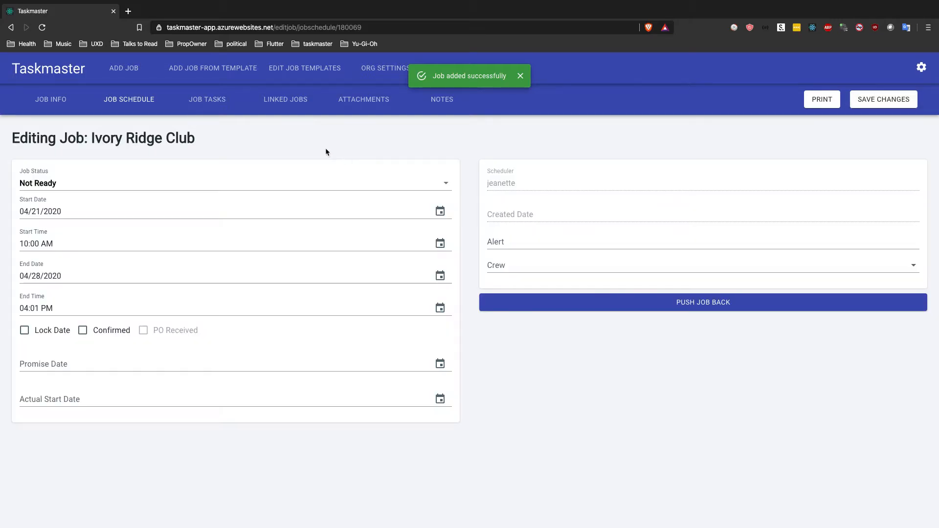
{"action": "left_click", "coordinate": [212, 107]}
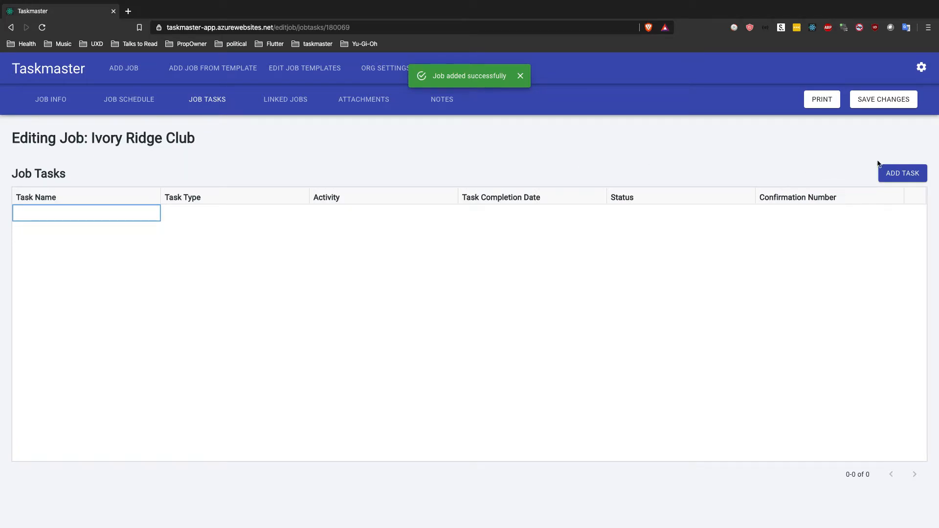
{"action": "left_click", "coordinate": [899, 175]}
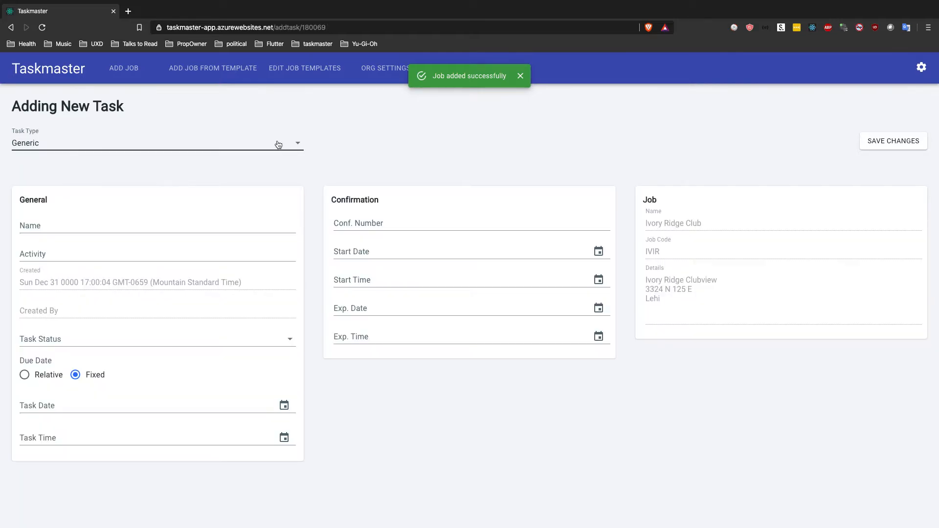
Step: Set the new task's type to Trucking and name it "Move Dirt"
{"action": "left_click", "coordinate": [280, 143]}
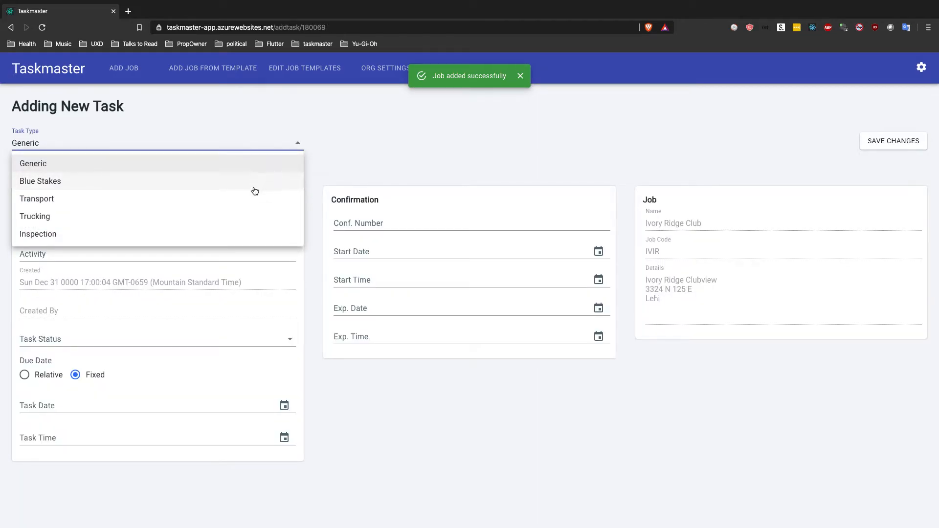
{"action": "left_click", "coordinate": [224, 216]}
{"action": "left_click", "coordinate": [243, 226]}
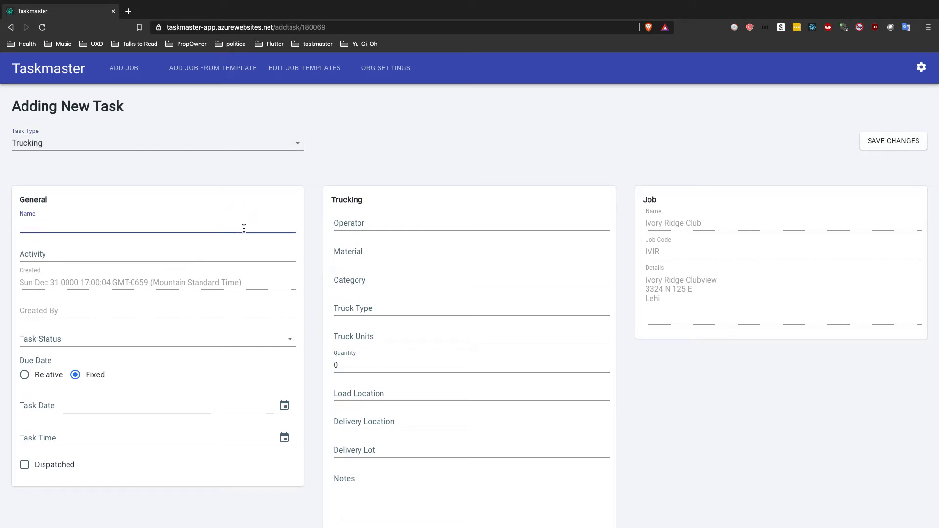
{"action": "type", "text": "Move Dirt"}
{"action": "left_click", "coordinate": [227, 182]}
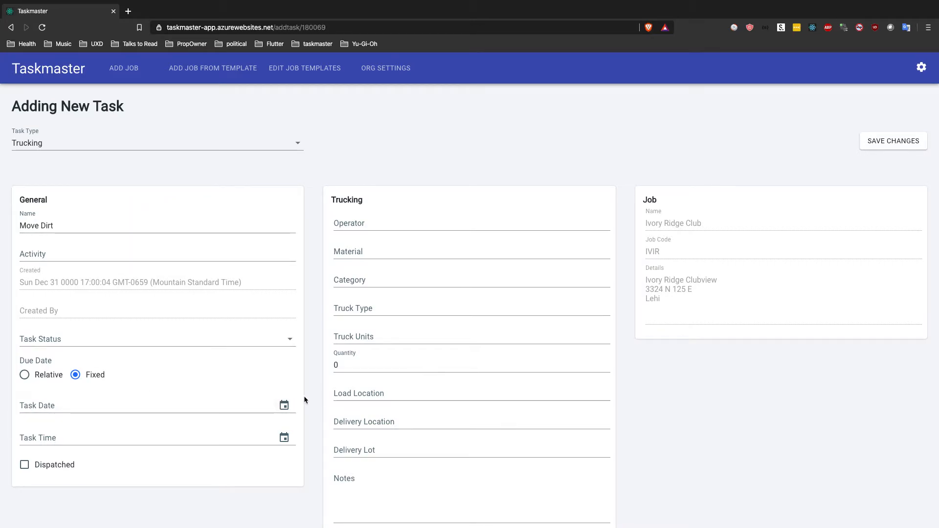
Step: Set the task date to 04/20/2020
{"action": "left_click", "coordinate": [284, 406]}
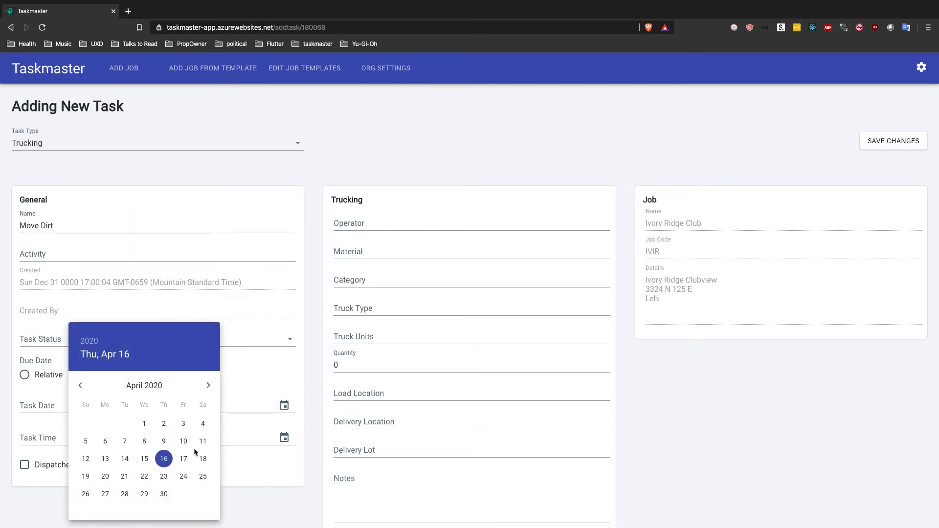
{"action": "left_click", "coordinate": [106, 477]}
{"action": "left_click", "coordinate": [284, 438]}
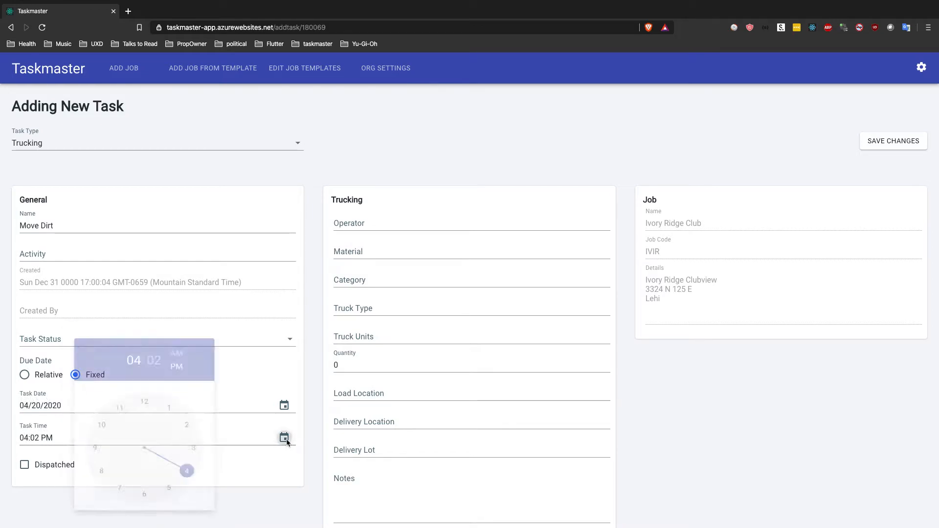
{"action": "left_click", "coordinate": [259, 431]}
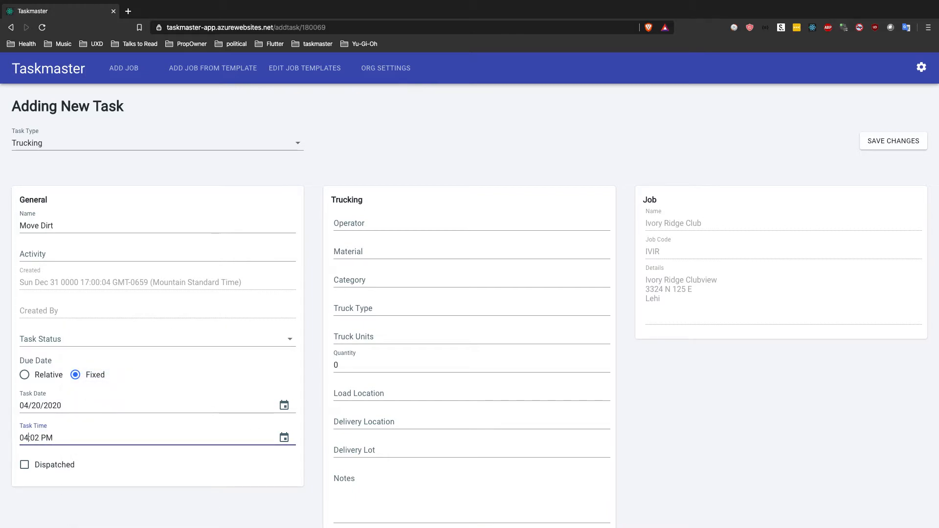
Step: Set the task time to 11:02 AM
{"action": "left_click", "coordinate": [29, 437]}
{"action": "key", "text": "BackSpace"}
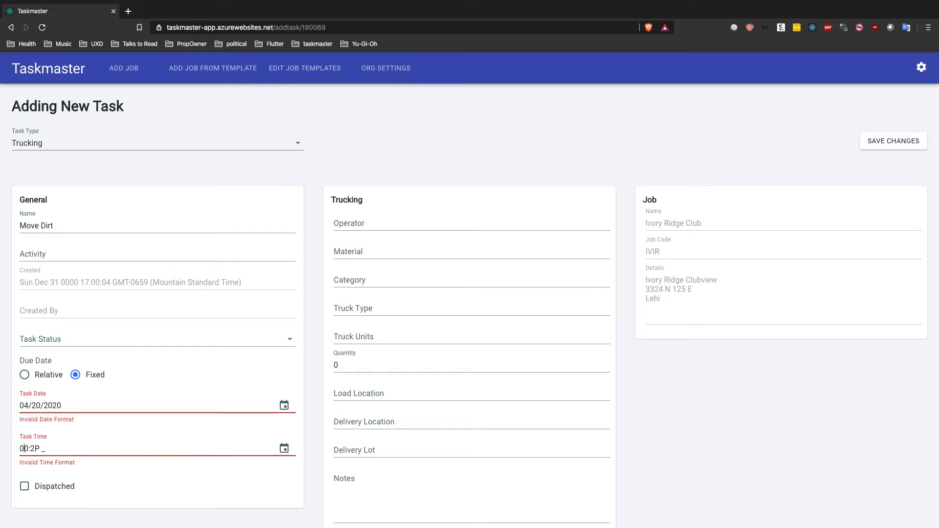
{"action": "type", "text": "1:02 PM"}
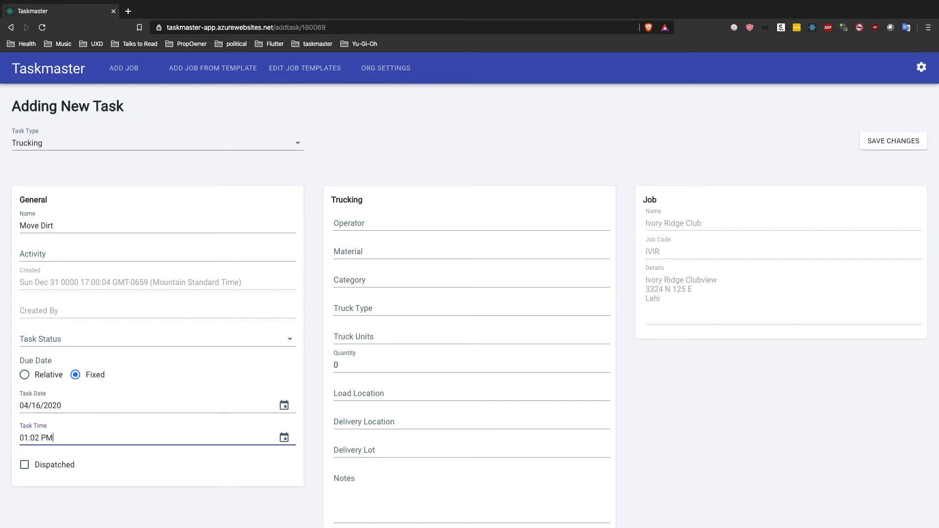
{"action": "key", "text": "BackSpace"}
{"action": "key", "text": "BackSpace"}
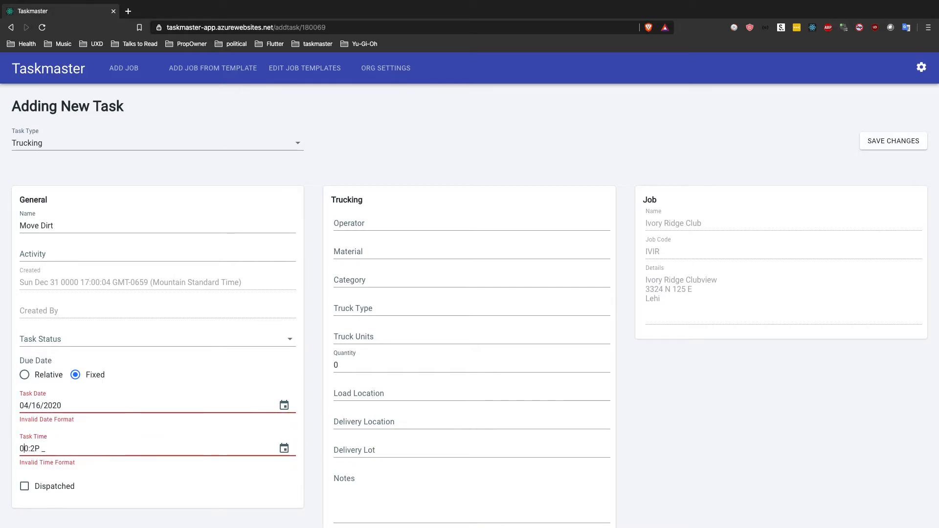
{"action": "type", "text": "11:02 PM"}
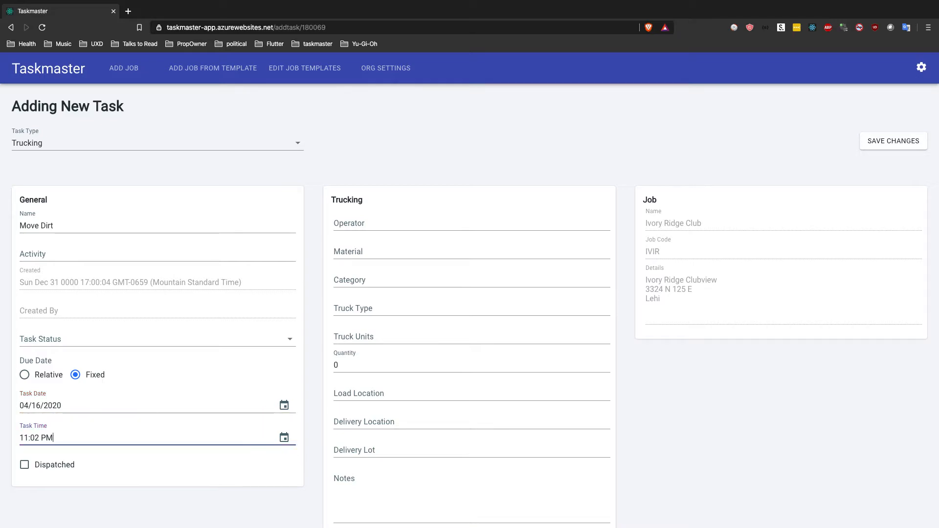
{"action": "key", "text": "BackSpace"}
{"action": "key", "text": "BackSpace"}
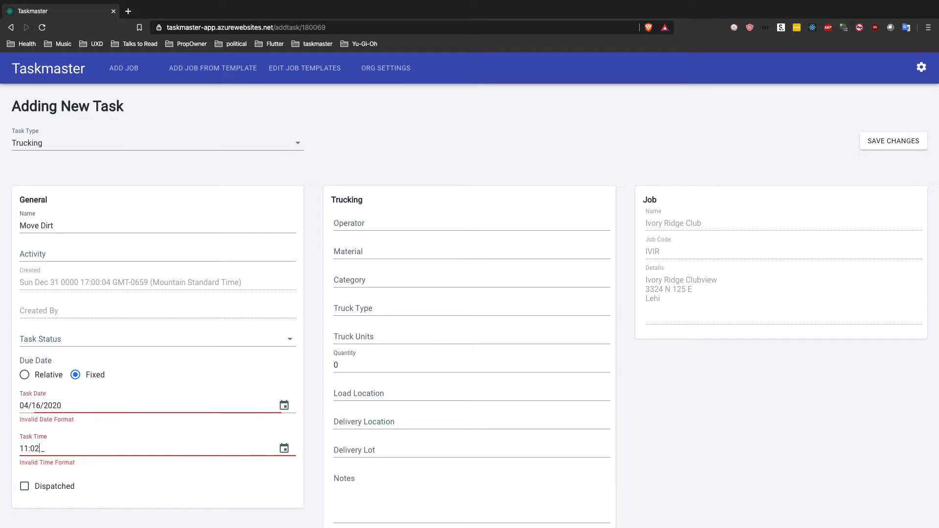
{"action": "type", "text": "a"}
{"action": "left_click", "coordinate": [275, 489]}
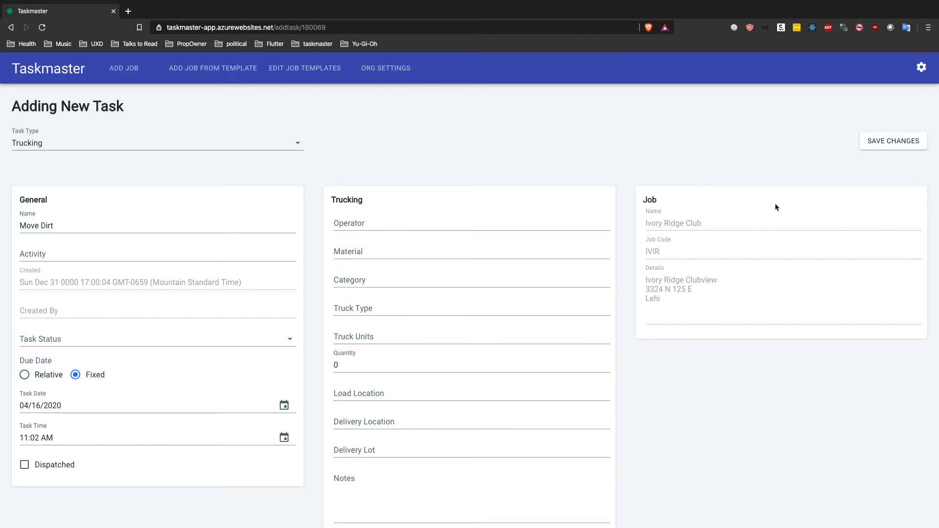
Step: Save the Move Dirt task and return to the job's task list
{"action": "left_click", "coordinate": [884, 149]}
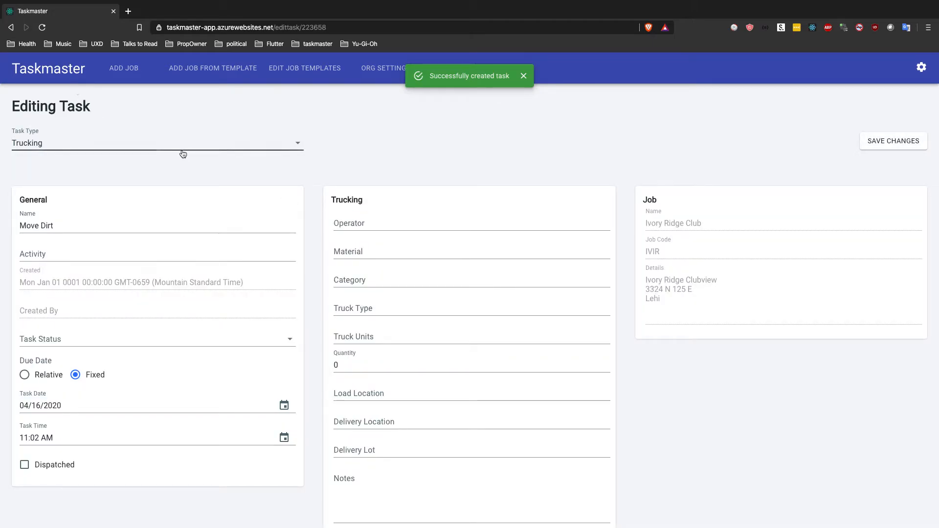
{"action": "key", "text": "super+bracketleft"}
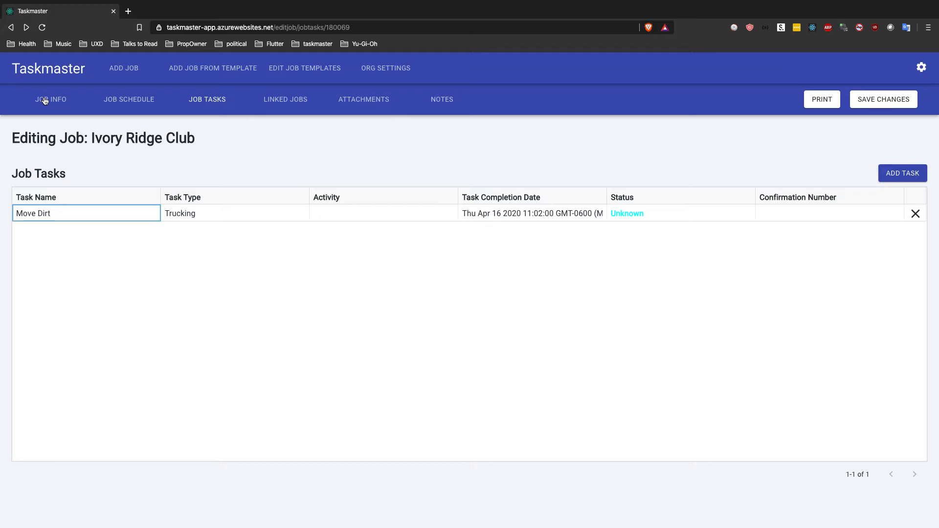
Step: Look through the organization's statuses, labels and workgroups
{"action": "left_click", "coordinate": [29, 71]}
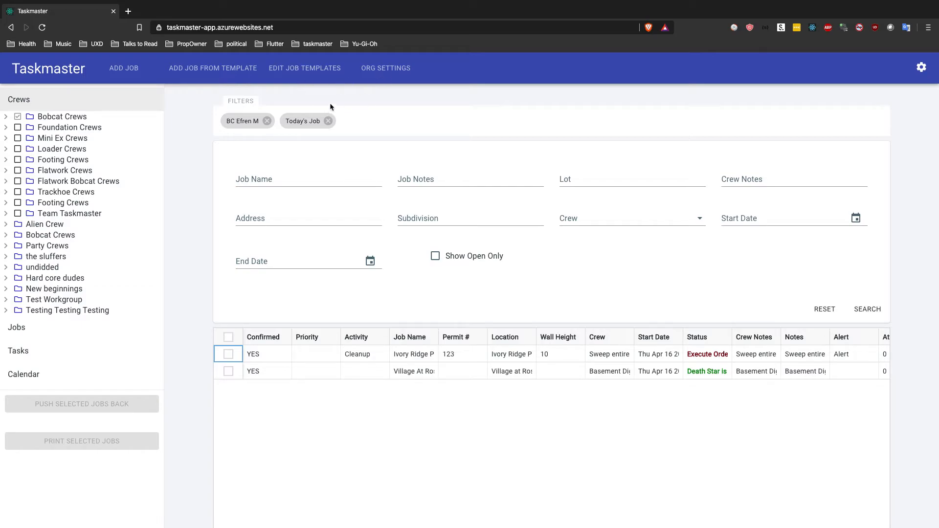
{"action": "left_click", "coordinate": [397, 73]}
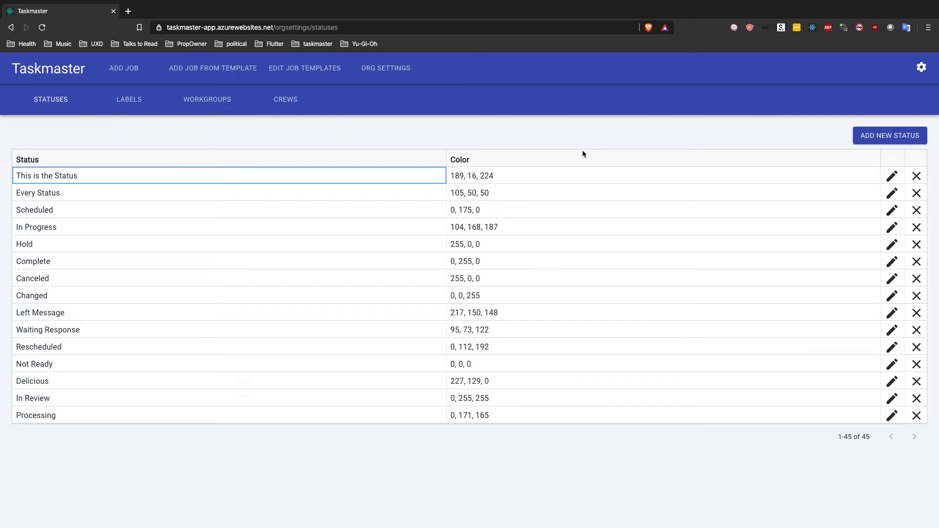
{"action": "left_click", "coordinate": [133, 100]}
{"action": "left_click", "coordinate": [185, 104]}
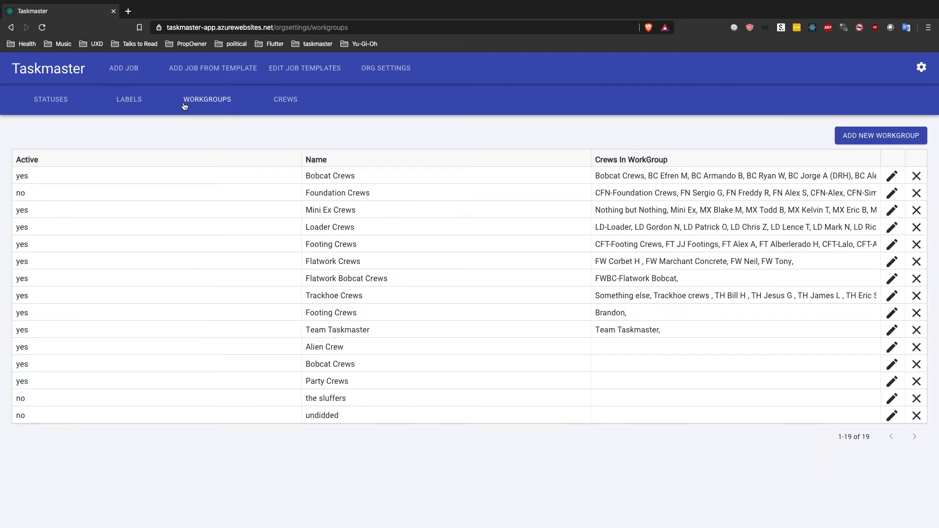
Step: Return to the job list and inspect the Bobcat Crews workgroup in the crew tree
{"action": "left_click", "coordinate": [42, 69]}
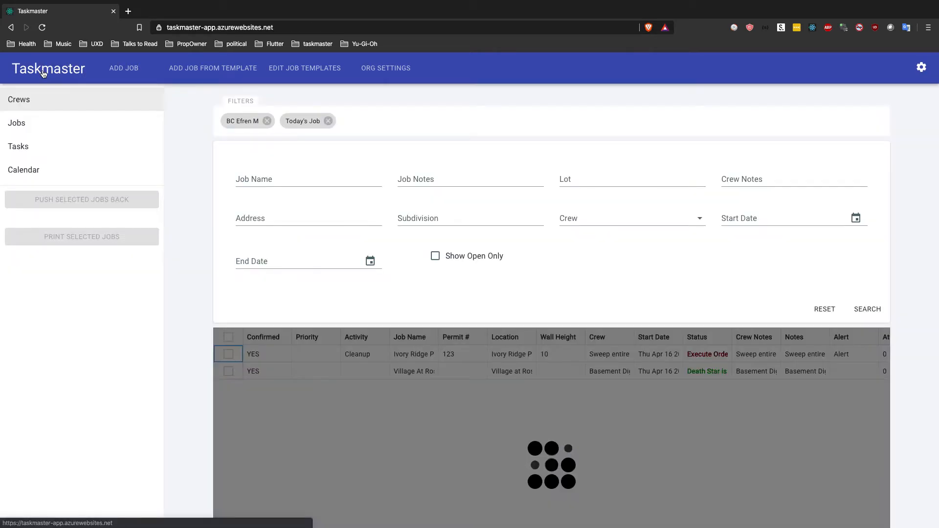
{"action": "left_click", "coordinate": [28, 101]}
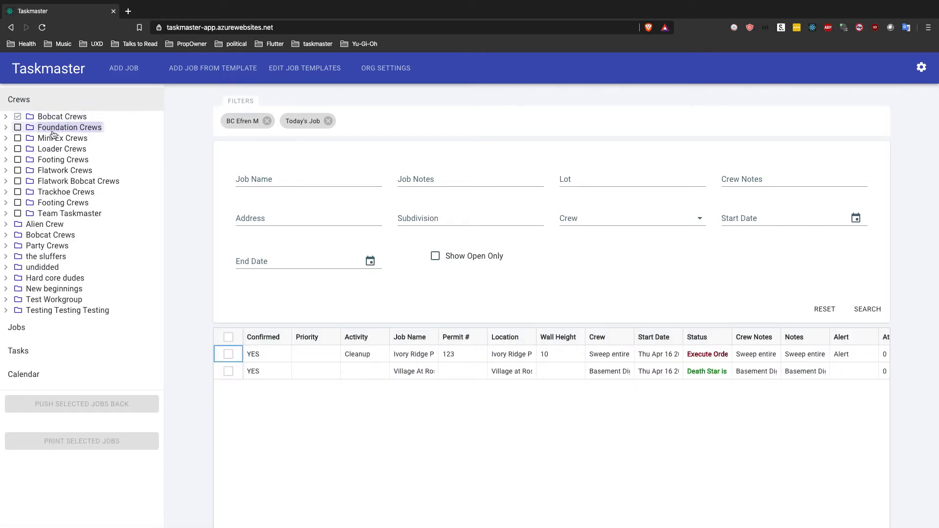
{"action": "left_click", "coordinate": [7, 118]}
{"action": "left_click", "coordinate": [7, 117]}
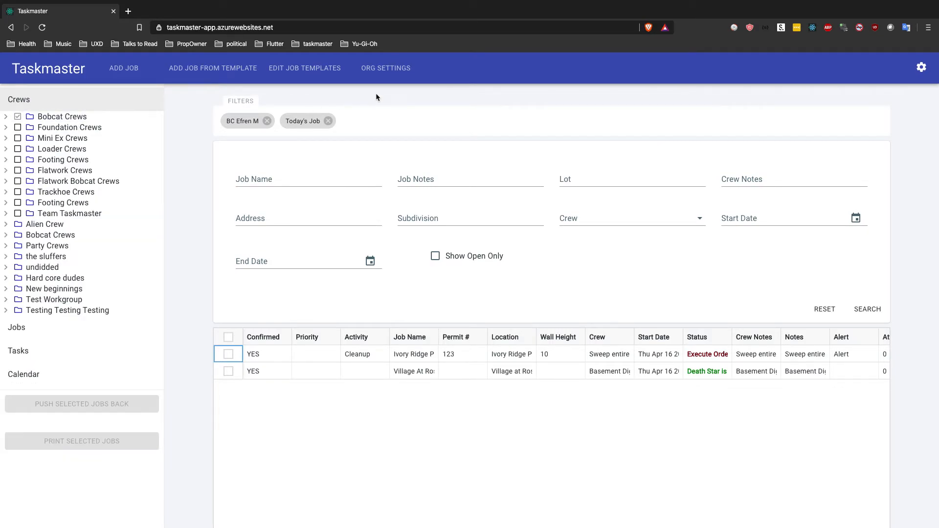
Step: In the organization's crew settings, make Second Crew available for work Monday through Friday and save the crew
{"action": "left_click", "coordinate": [381, 72]}
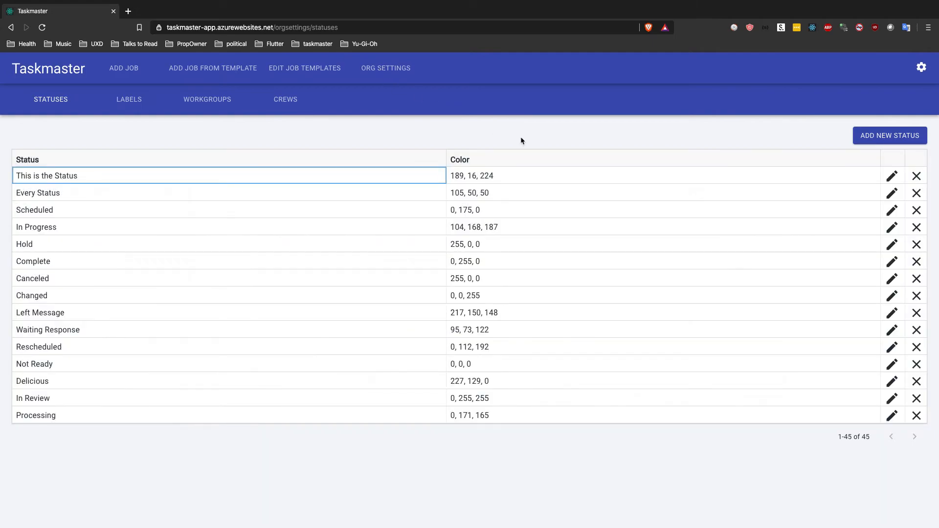
{"action": "left_click", "coordinate": [296, 99]}
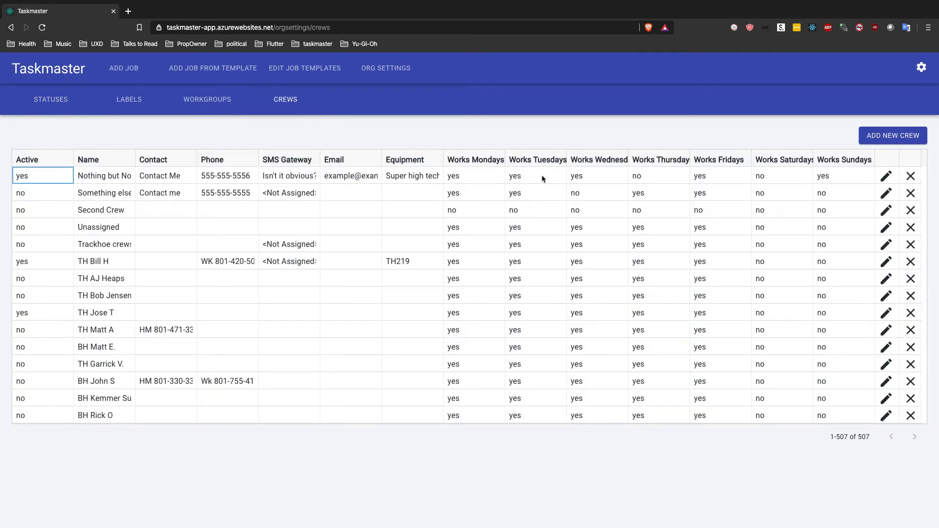
{"action": "left_click", "coordinate": [886, 212]}
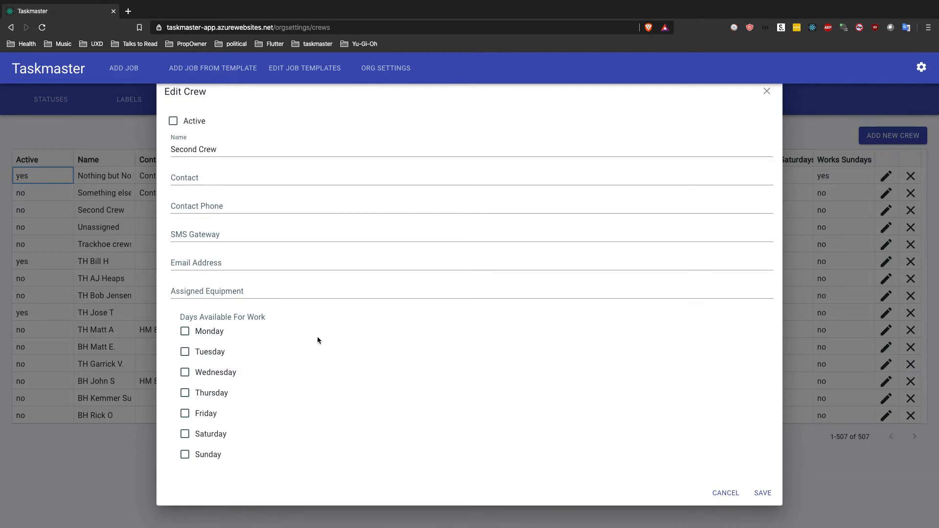
{"action": "left_click", "coordinate": [185, 333]}
{"action": "left_click", "coordinate": [185, 353]}
{"action": "left_click", "coordinate": [185, 374]}
{"action": "left_click", "coordinate": [187, 395]}
{"action": "left_click", "coordinate": [185, 416]}
{"action": "left_click", "coordinate": [757, 492]}
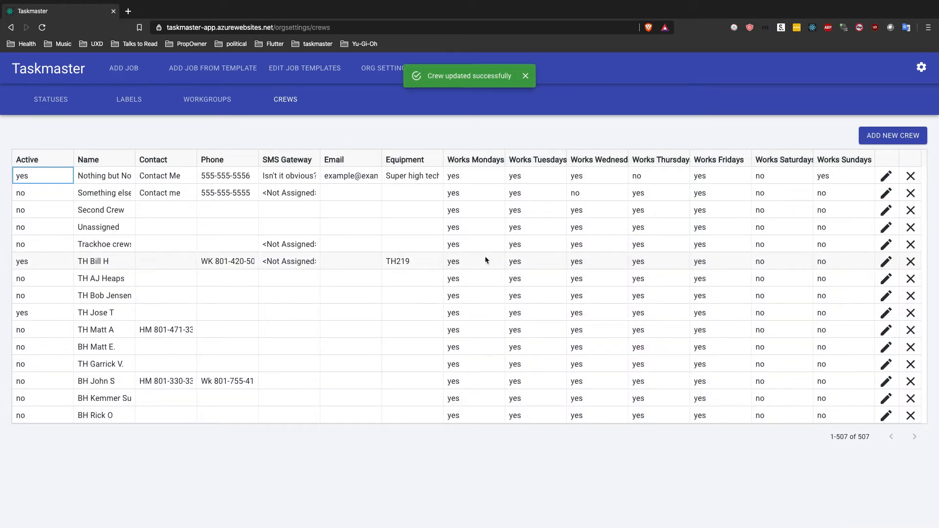
Step: Reopen Second Crew to check its available work days, and close it without changes
{"action": "left_click", "coordinate": [750, 213]}
{"action": "left_click", "coordinate": [886, 210]}
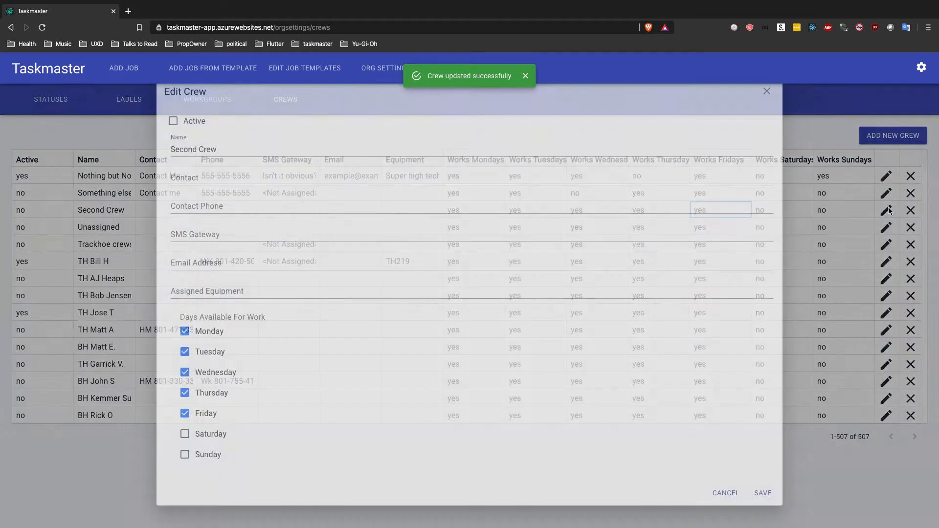
{"action": "left_click", "coordinate": [724, 493]}
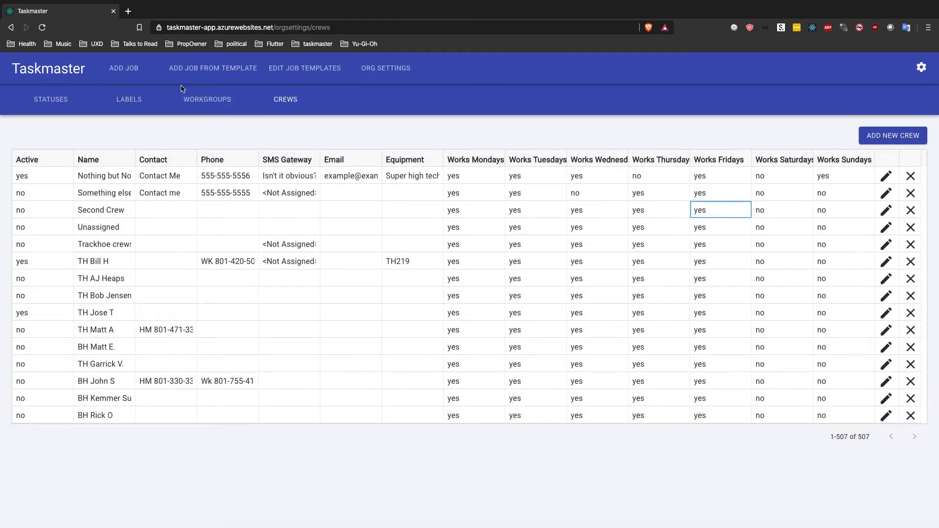
Step: Review the organization's workgroups, labels and statuses, including the name and color settings of "This is the Status"
{"action": "left_click", "coordinate": [208, 98]}
{"action": "left_click", "coordinate": [131, 99]}
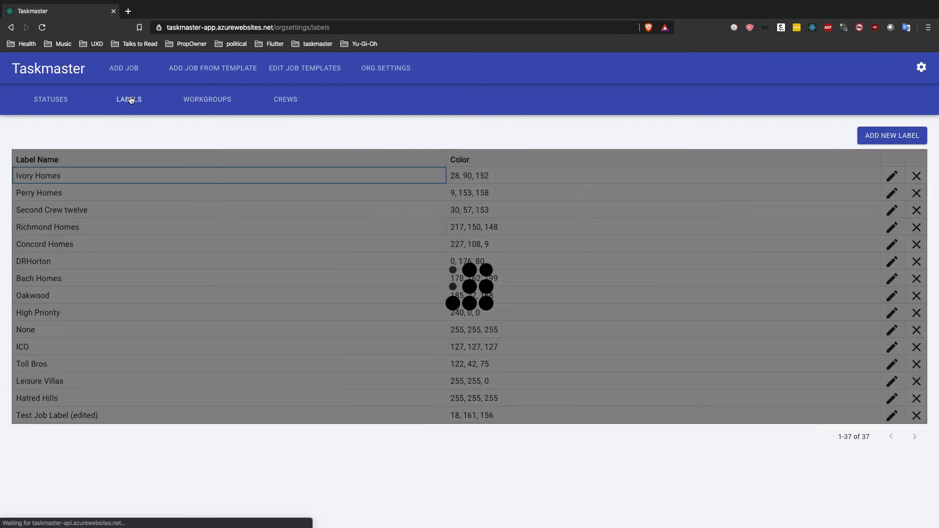
{"action": "left_click", "coordinate": [61, 100]}
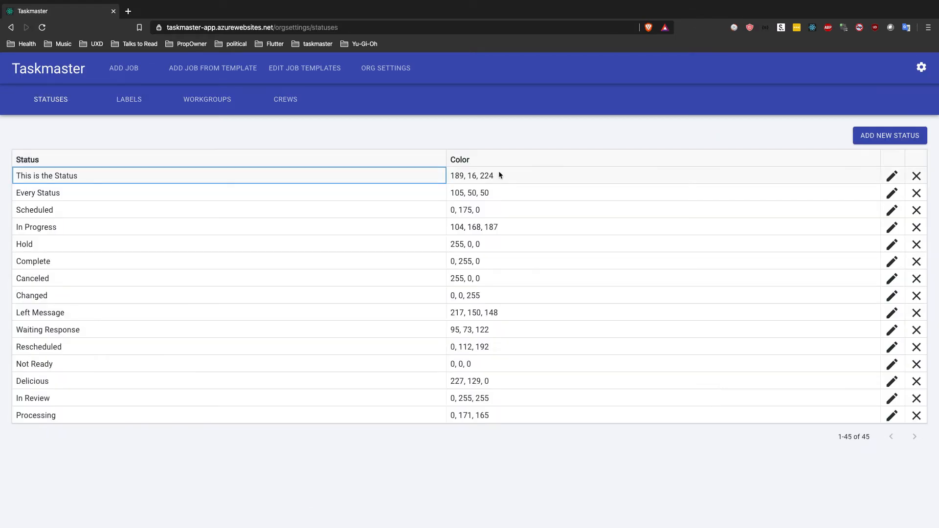
{"action": "left_click", "coordinate": [892, 175]}
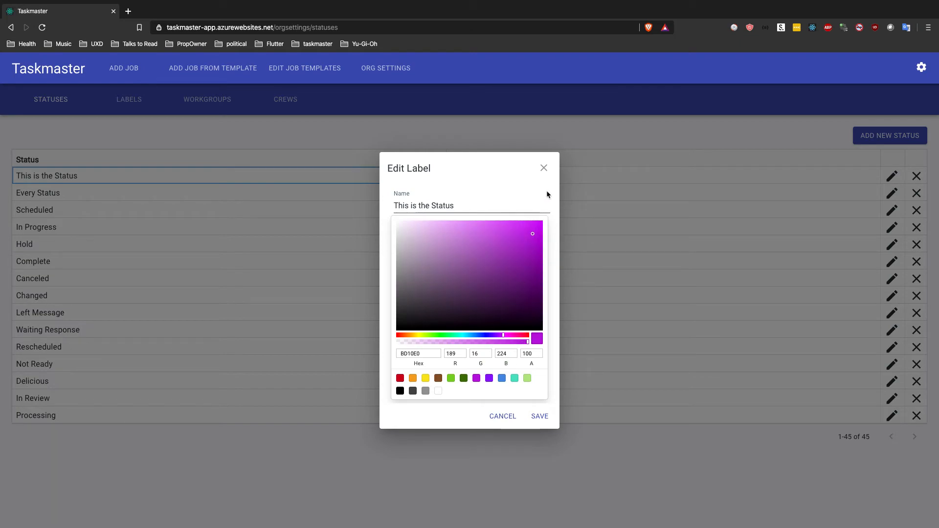
{"action": "left_click", "coordinate": [544, 167]}
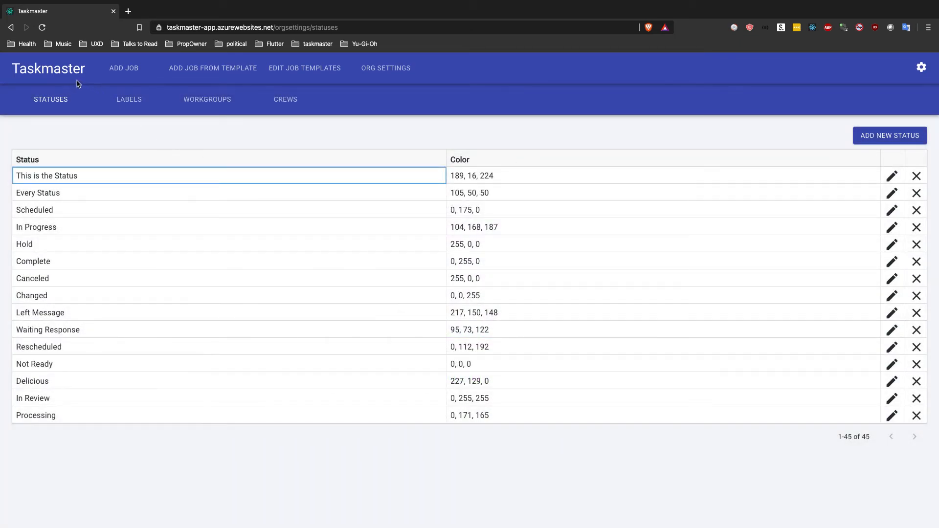
Step: Return to the job list and widen its Status column to fit the full status texts
{"action": "left_click", "coordinate": [71, 74]}
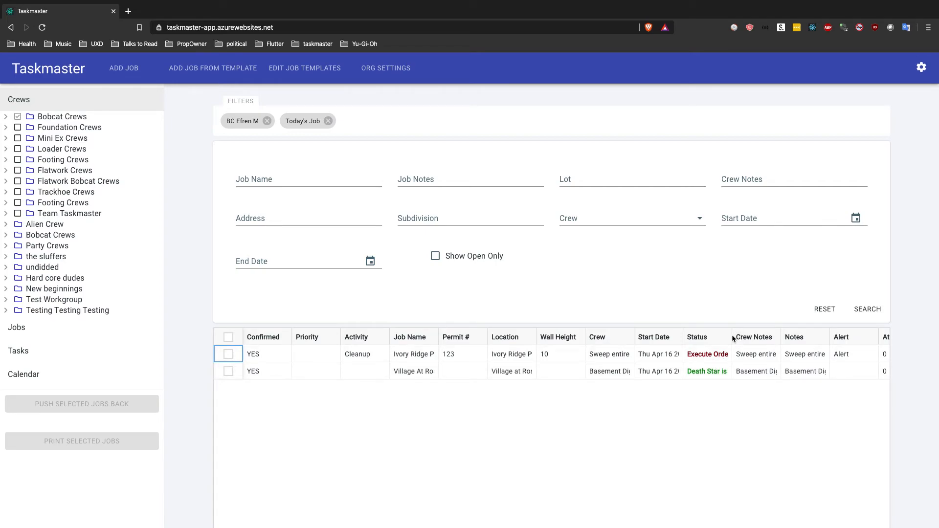
{"action": "left_click_drag", "start_coordinate": [731, 337], "coordinate": [813, 338]}
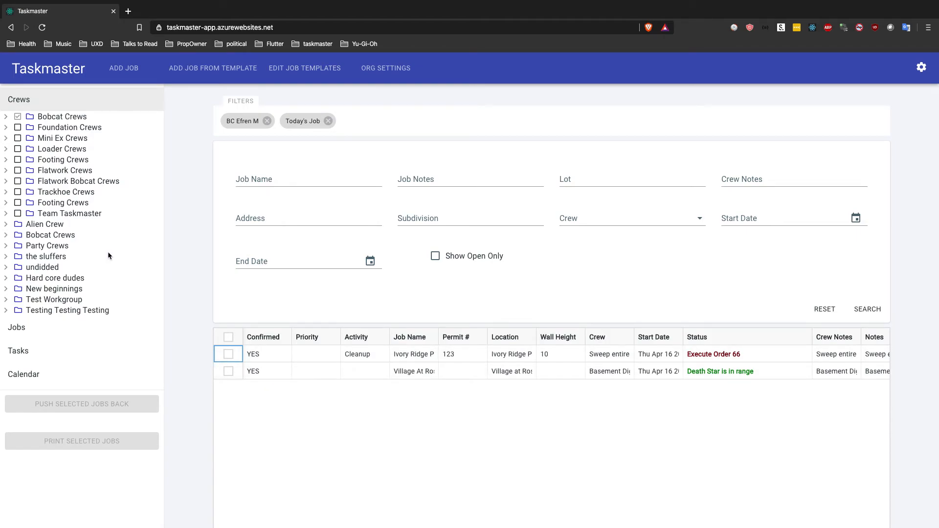
Step: Switch the job filter from today's jobs to this month's jobs
{"action": "left_click", "coordinate": [23, 328]}
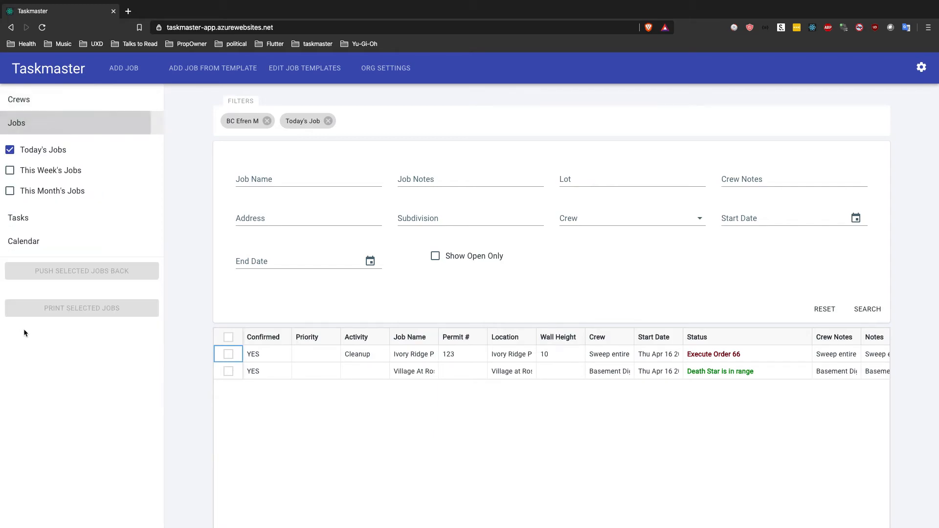
{"action": "left_click", "coordinate": [10, 191]}
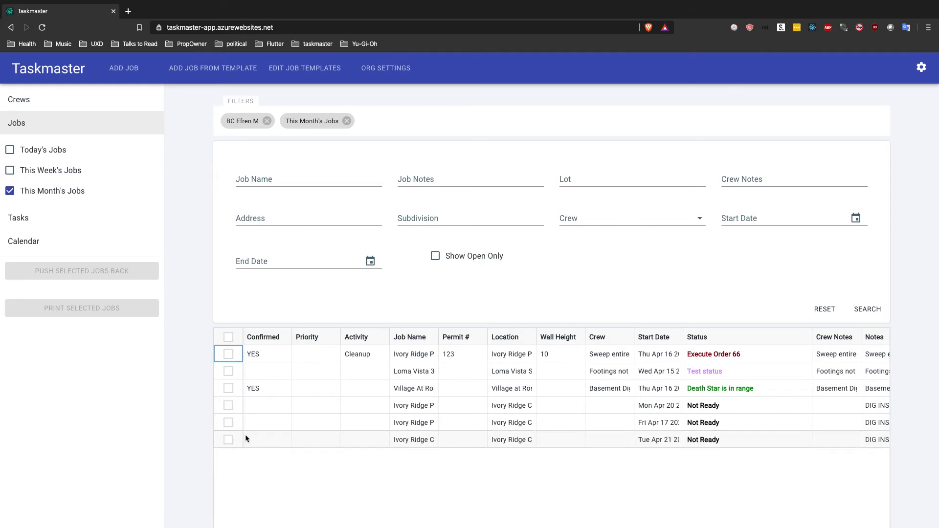
Step: Push the job starting Tue Apr 21 back by a custom 5 days, and deselect it
{"action": "left_click", "coordinate": [232, 439]}
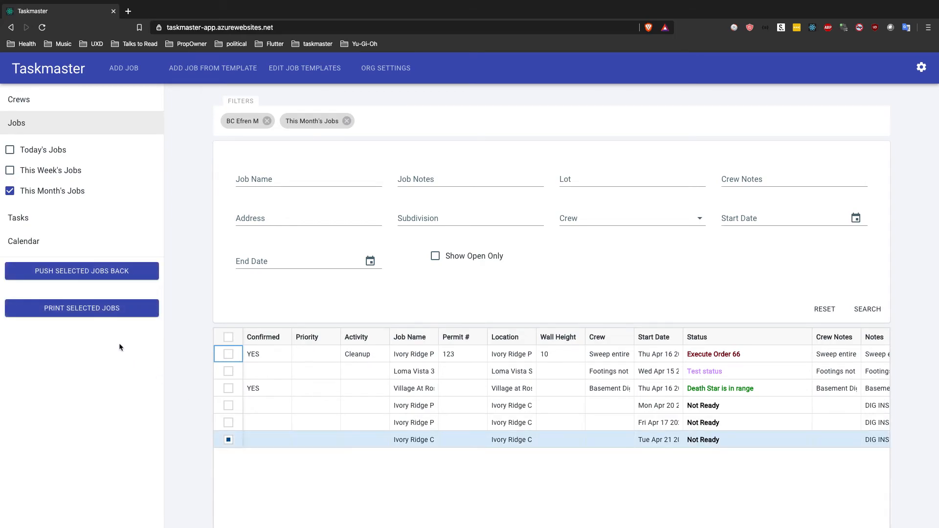
{"action": "left_click", "coordinate": [85, 277]}
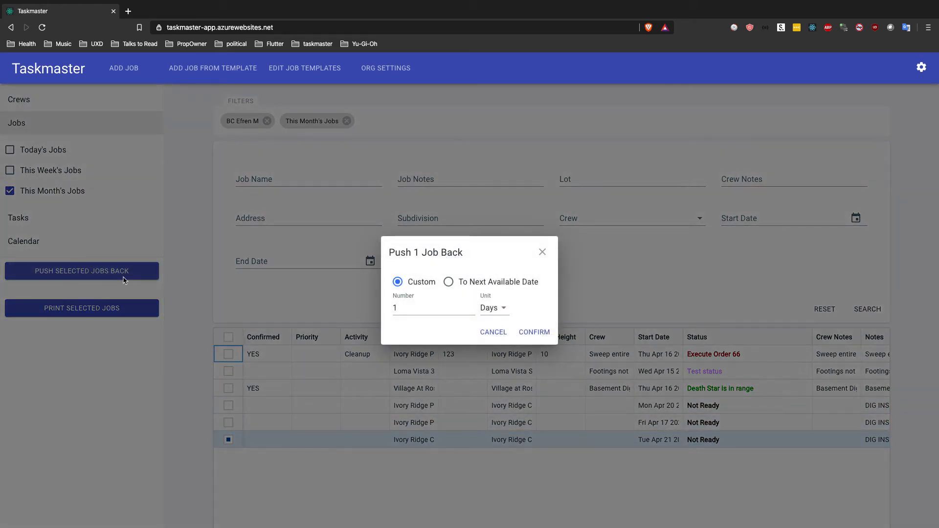
{"action": "left_click", "coordinate": [471, 284]}
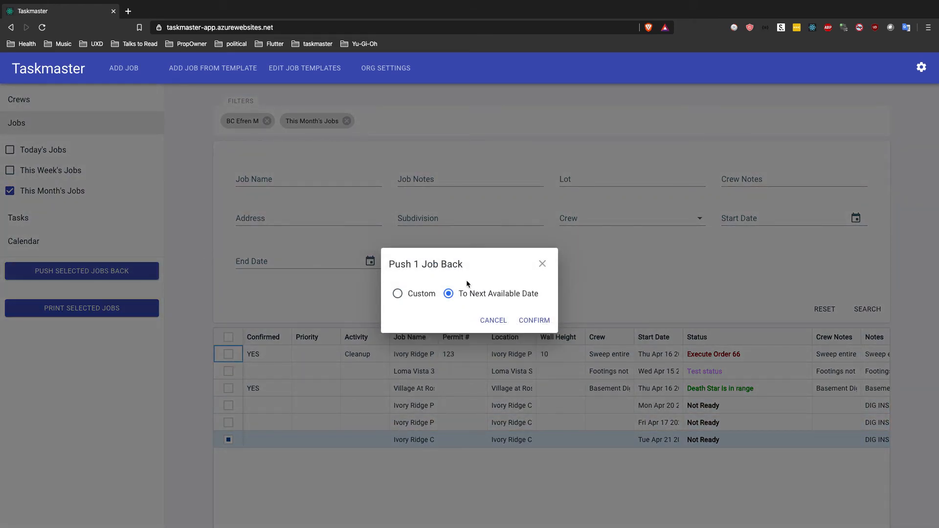
{"action": "left_click", "coordinate": [409, 295]}
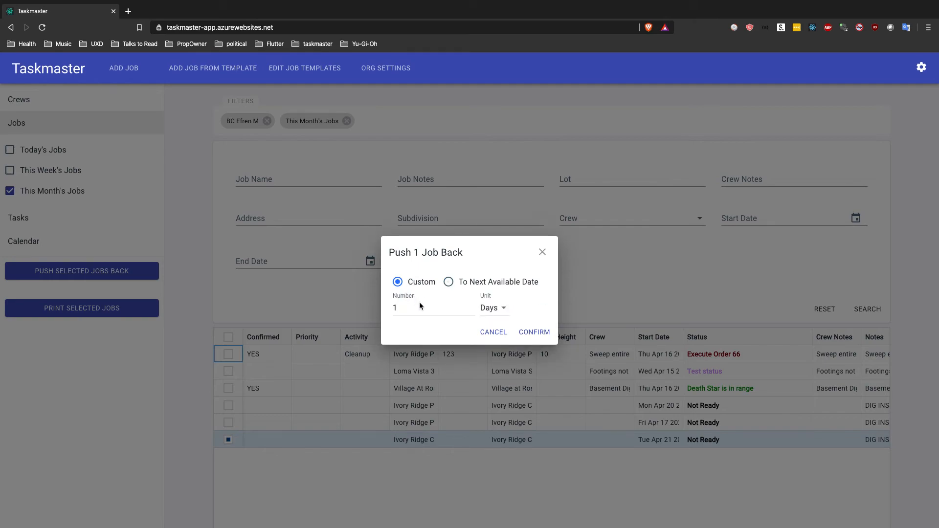
{"action": "left_click", "coordinate": [415, 307]}
{"action": "type", "text": "5"}
{"action": "left_click", "coordinate": [535, 333]}
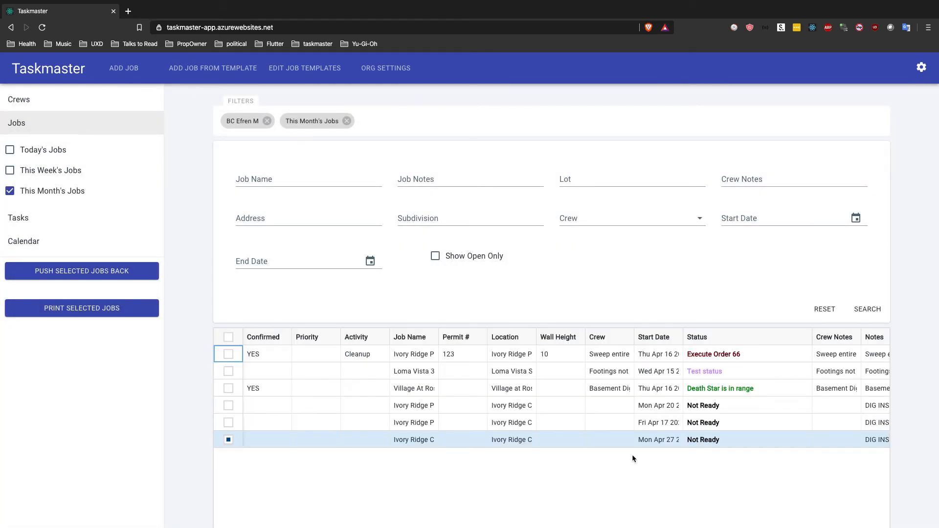
{"action": "left_click", "coordinate": [228, 441]}
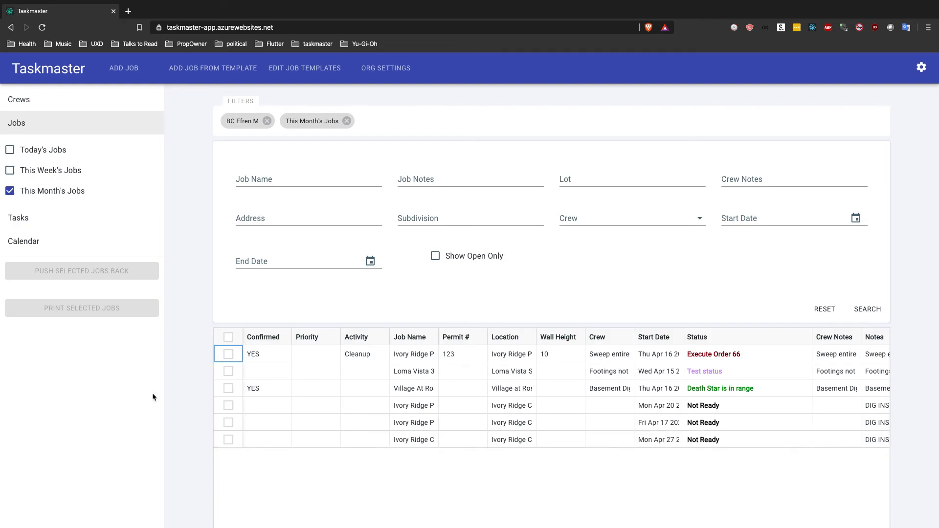
Step: List this week's tasks and widen the Task Name column to about twice its width
{"action": "left_click", "coordinate": [42, 217]}
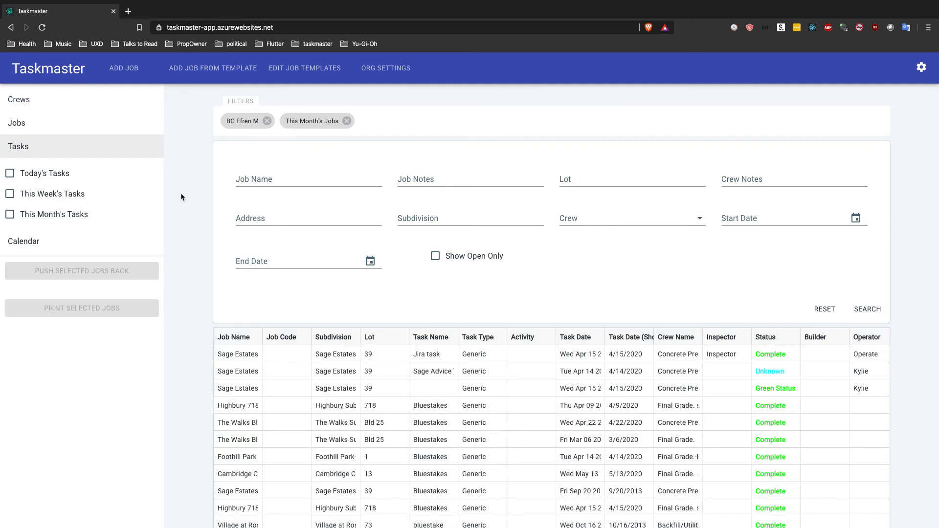
{"action": "scroll", "coordinate": [198, 204], "scroll_direction": "down", "scroll_amount": 2}
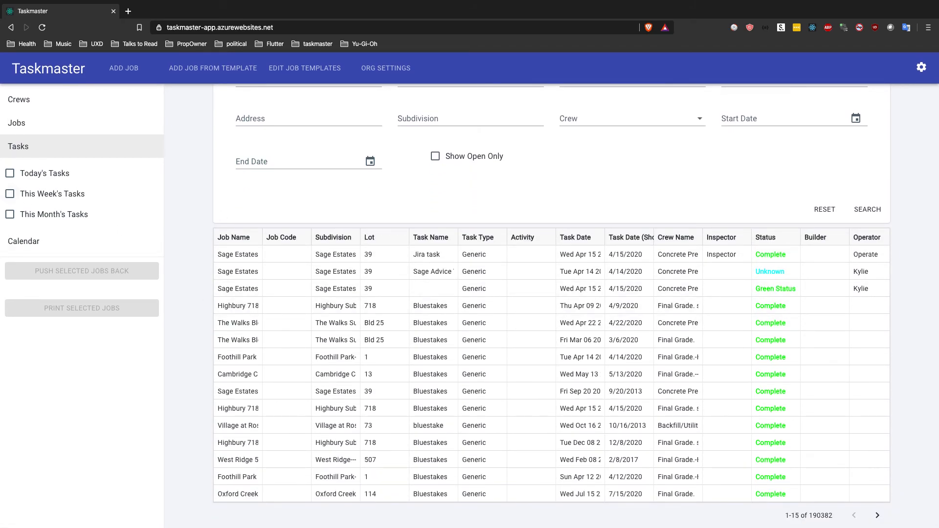
{"action": "left_click", "coordinate": [9, 194]}
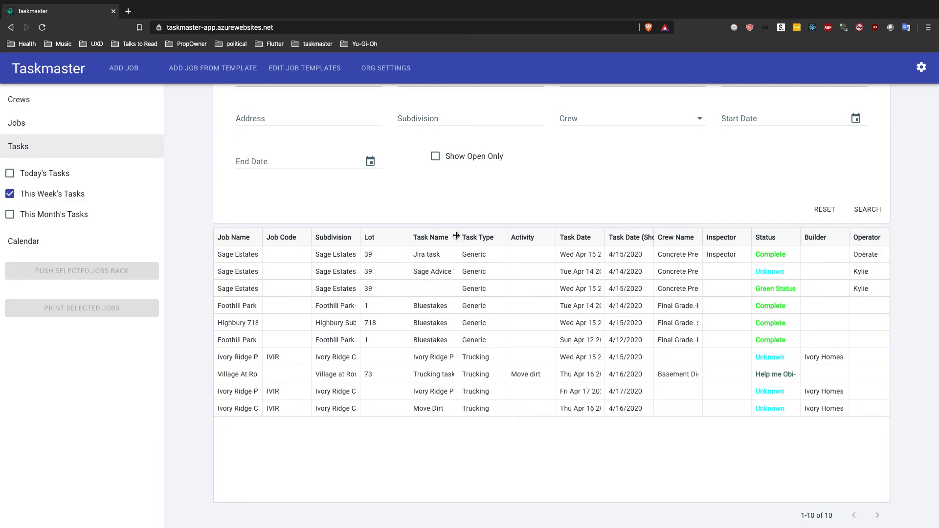
{"action": "left_click_drag", "start_coordinate": [456, 236], "coordinate": [509, 237]}
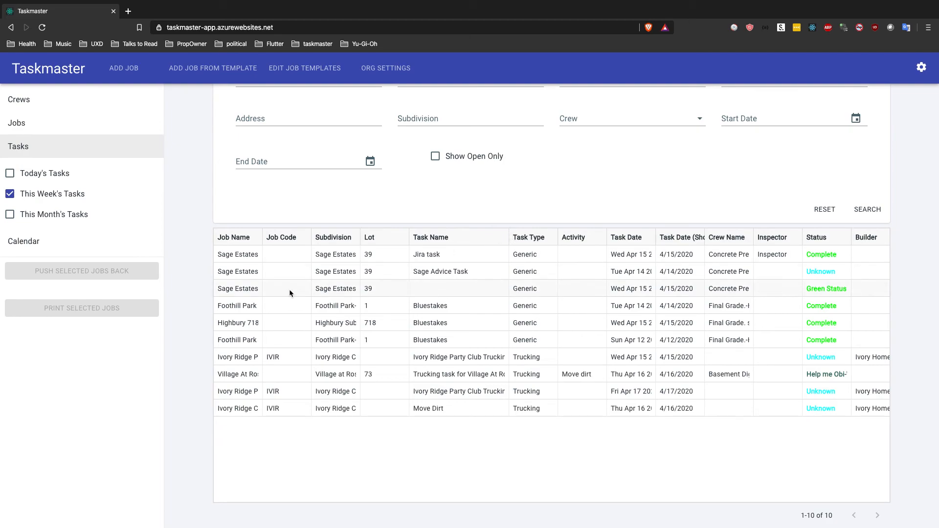
Step: Switch the task filter to this month's tasks and look through the list
{"action": "left_click", "coordinate": [9, 214]}
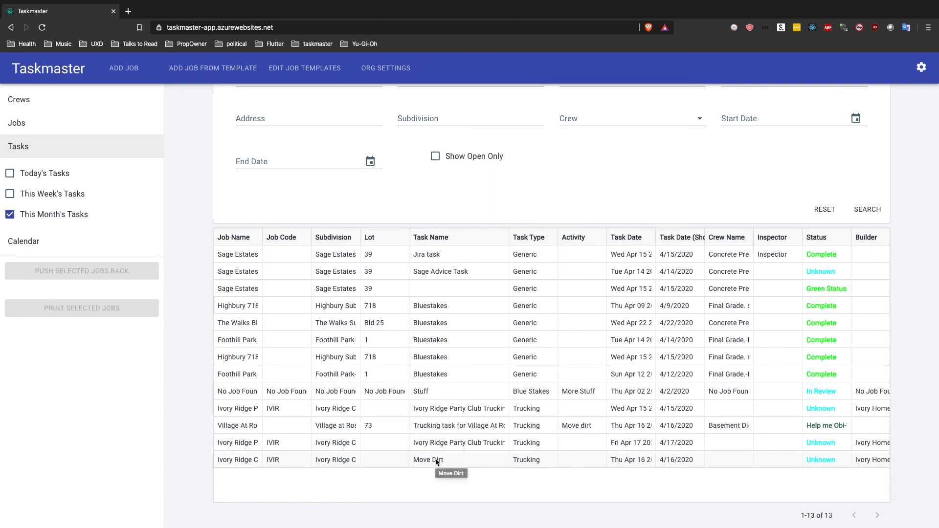
{"action": "scroll", "coordinate": [426, 347], "scroll_direction": "up", "scroll_amount": 1}
{"action": "scroll", "coordinate": [427, 348], "scroll_direction": "down", "scroll_amount": 1}
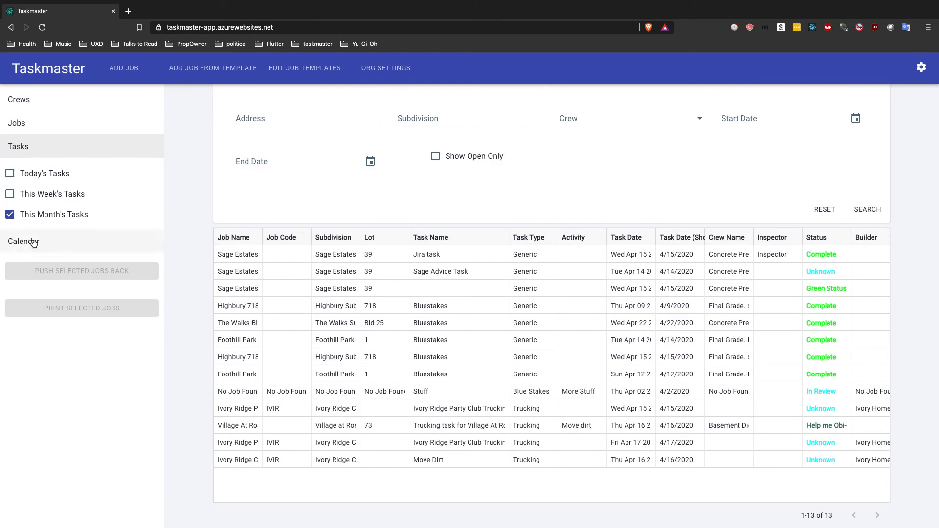
Step: Filter the jobs by the calendar date April 17, 2020, and remove the This Month's Jobs filter
{"action": "left_click", "coordinate": [32, 240]}
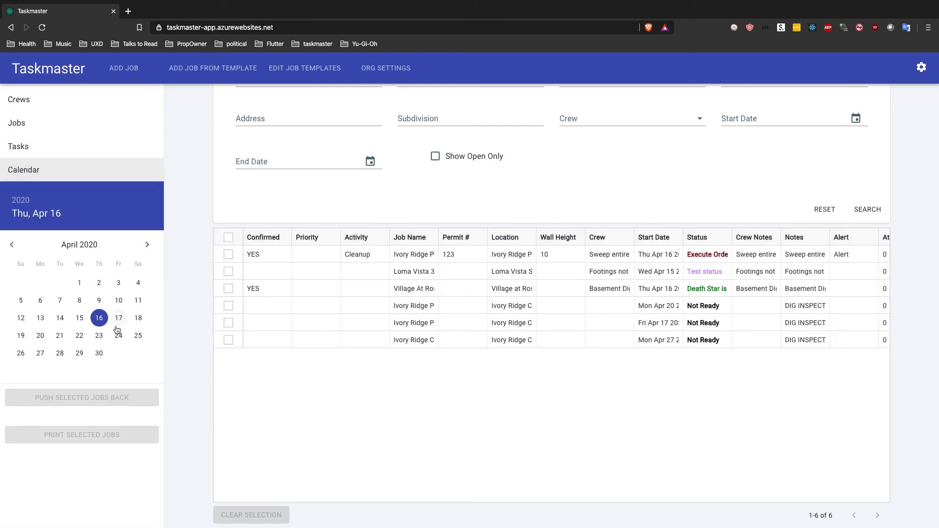
{"action": "left_click", "coordinate": [117, 325]}
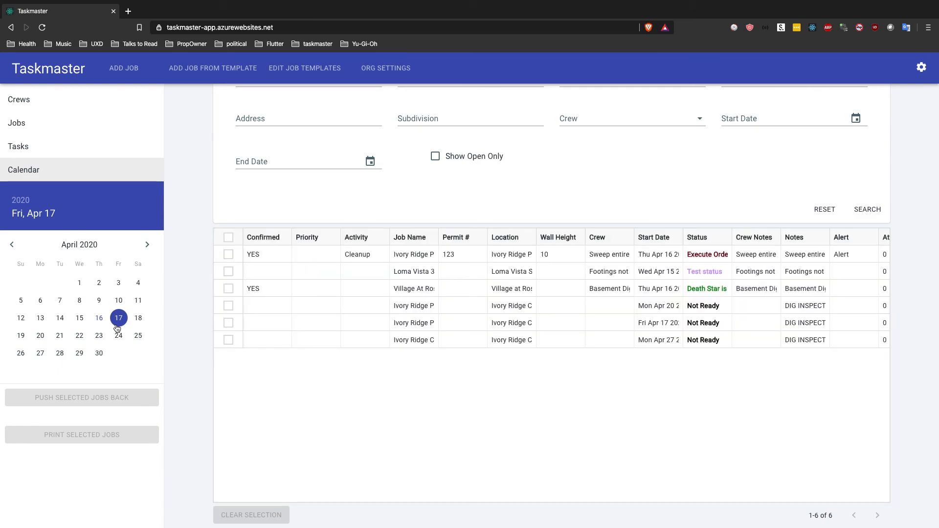
{"action": "scroll", "coordinate": [292, 157], "scroll_direction": "up", "scroll_amount": 3}
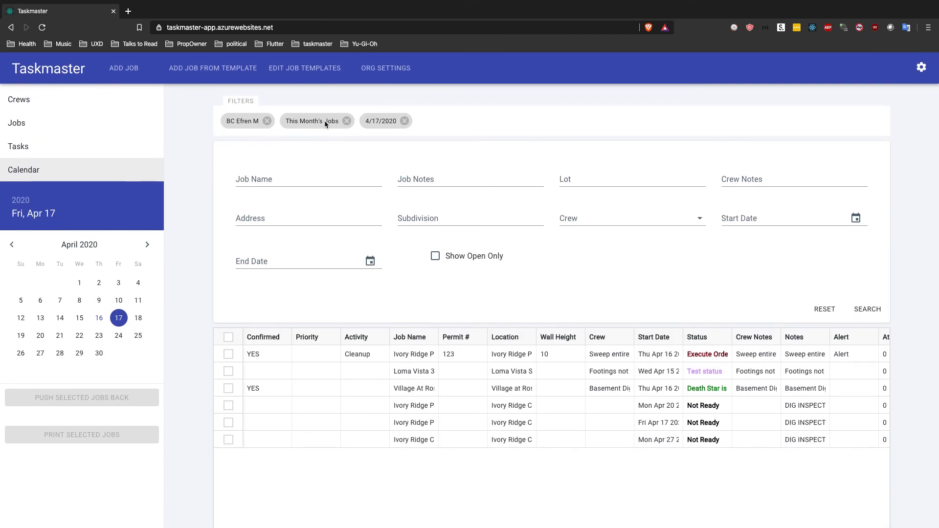
{"action": "left_click", "coordinate": [346, 121]}
{"action": "scroll", "coordinate": [285, 292], "scroll_direction": "down", "scroll_amount": 1}
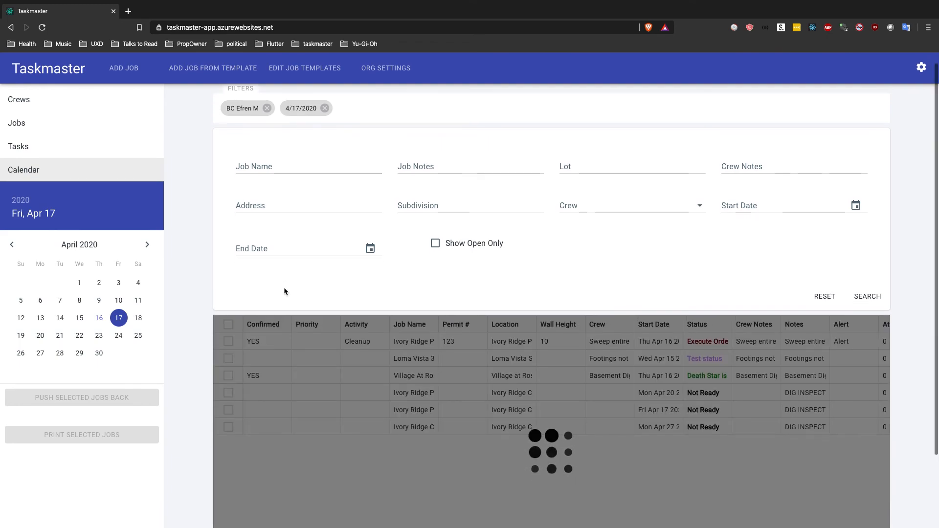
{"action": "scroll", "coordinate": [284, 292], "scroll_direction": "down", "scroll_amount": 2}
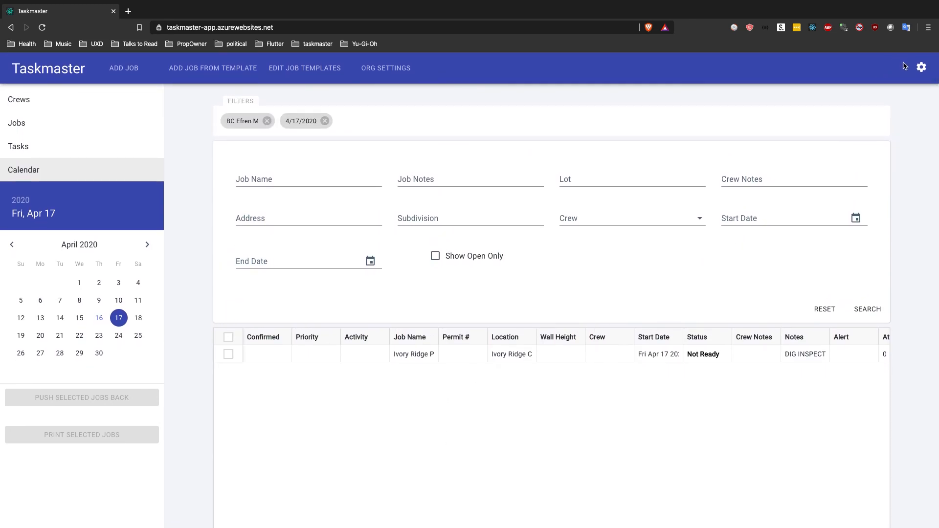
Step: View the account, user and company fields in the user settings, and return to the job list
{"action": "left_click", "coordinate": [922, 68]}
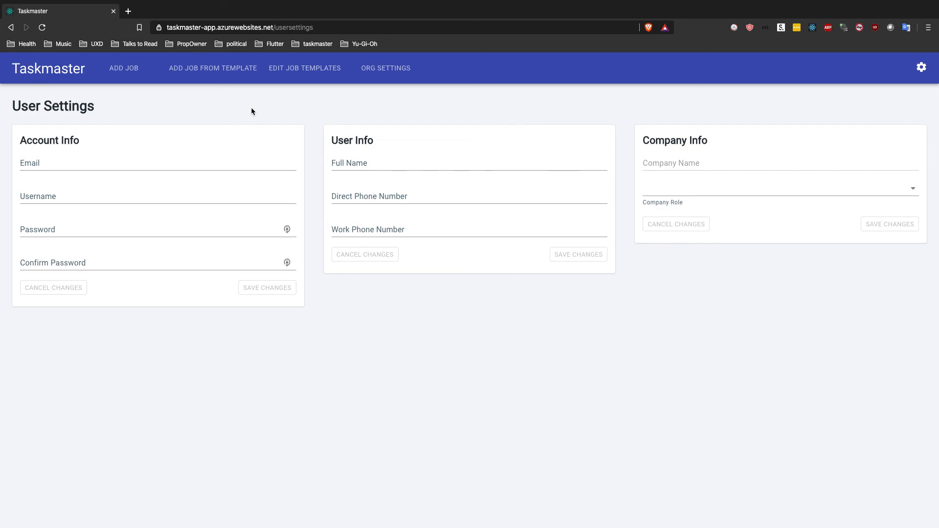
{"action": "left_click", "coordinate": [58, 73]}
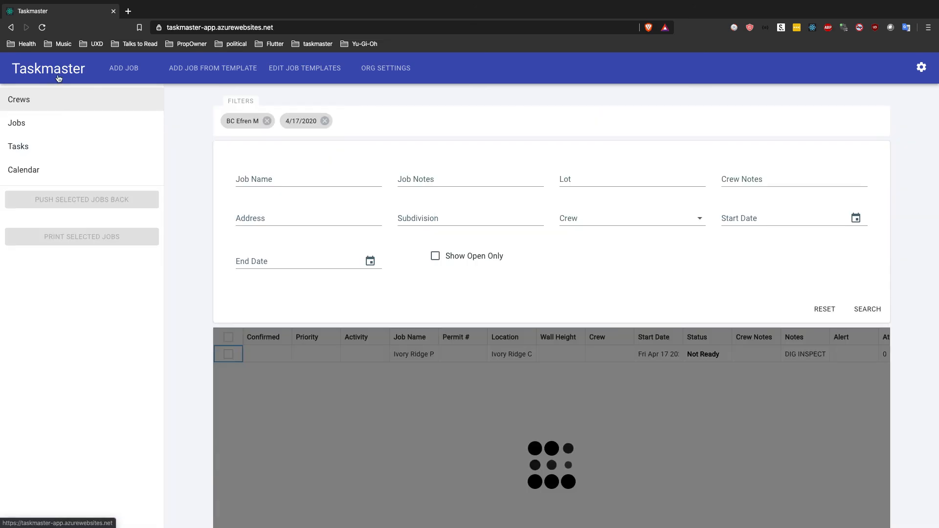